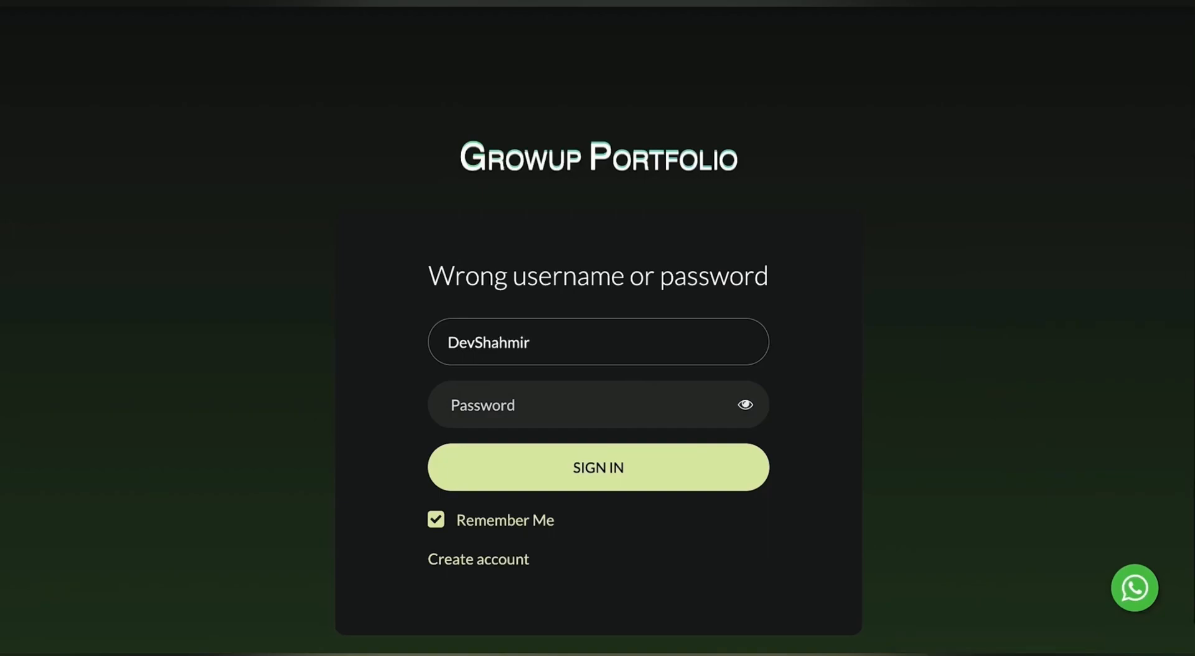
Correct the username to the full e-mail address and move on to the password field
{"action": "key", "text": "BackSpace"}
{"action": "key", "text": "BackSpace"}
{"action": "key", "text": "BackSpace"}
{"action": "type", "text": "ail.com"}
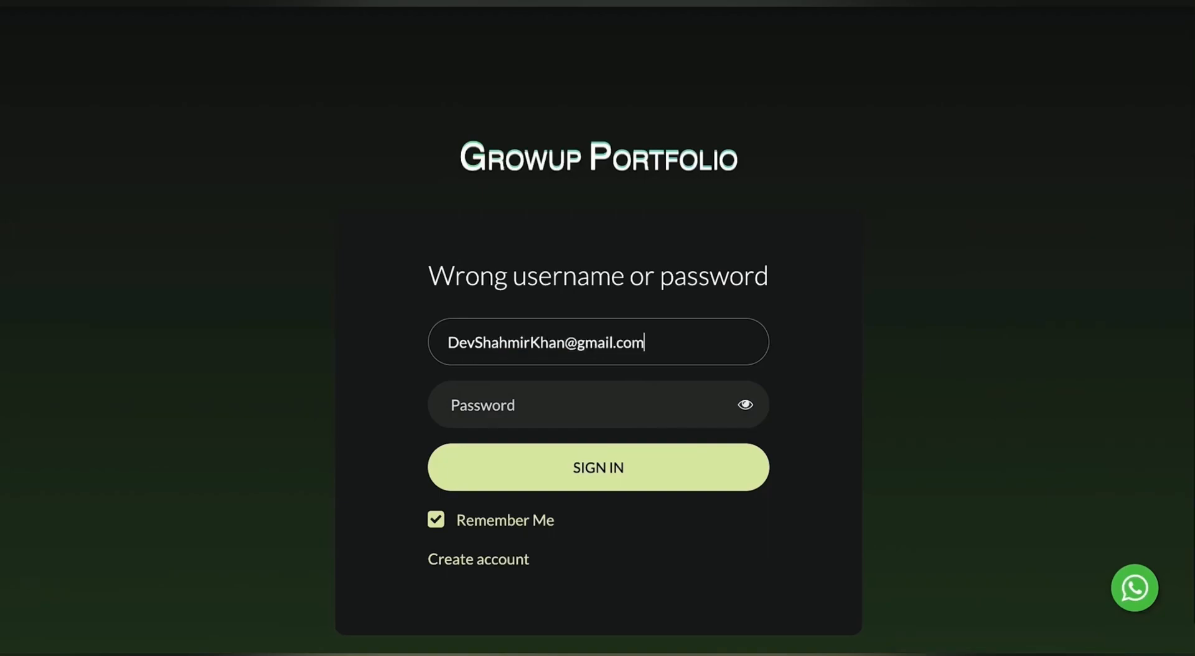
{"action": "key", "text": "Tab"}
Enter the account password and sign in to reach the dashboard
{"action": "type", "text": "••••••••"}
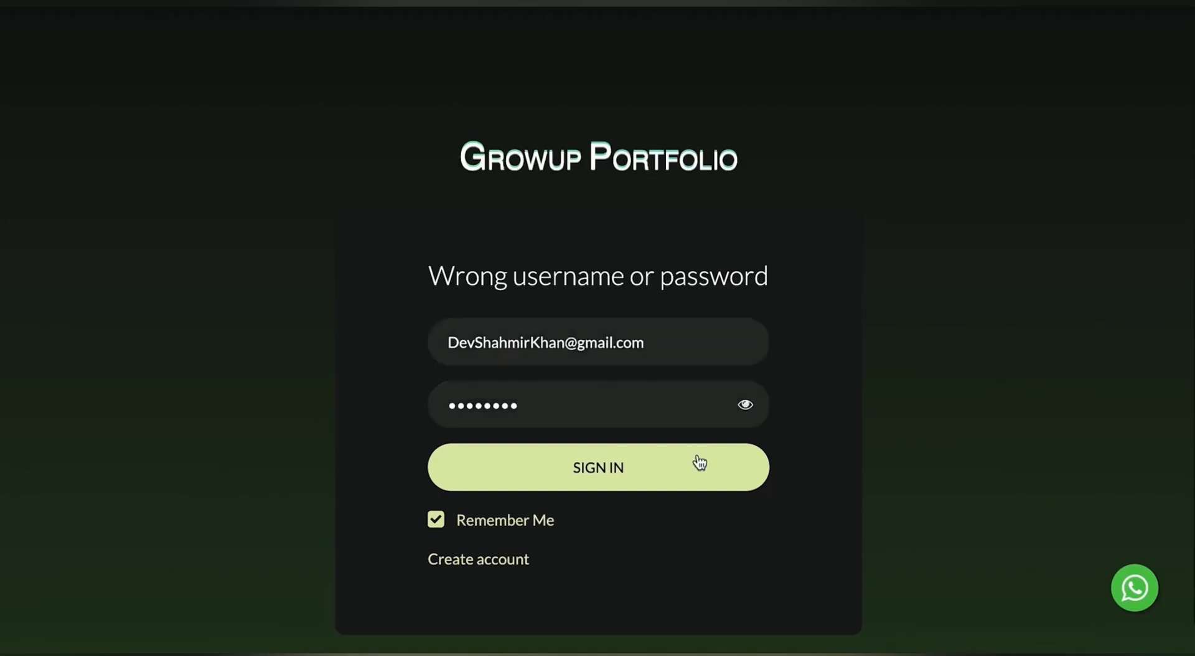
{"action": "left_click", "coordinate": [699, 464]}
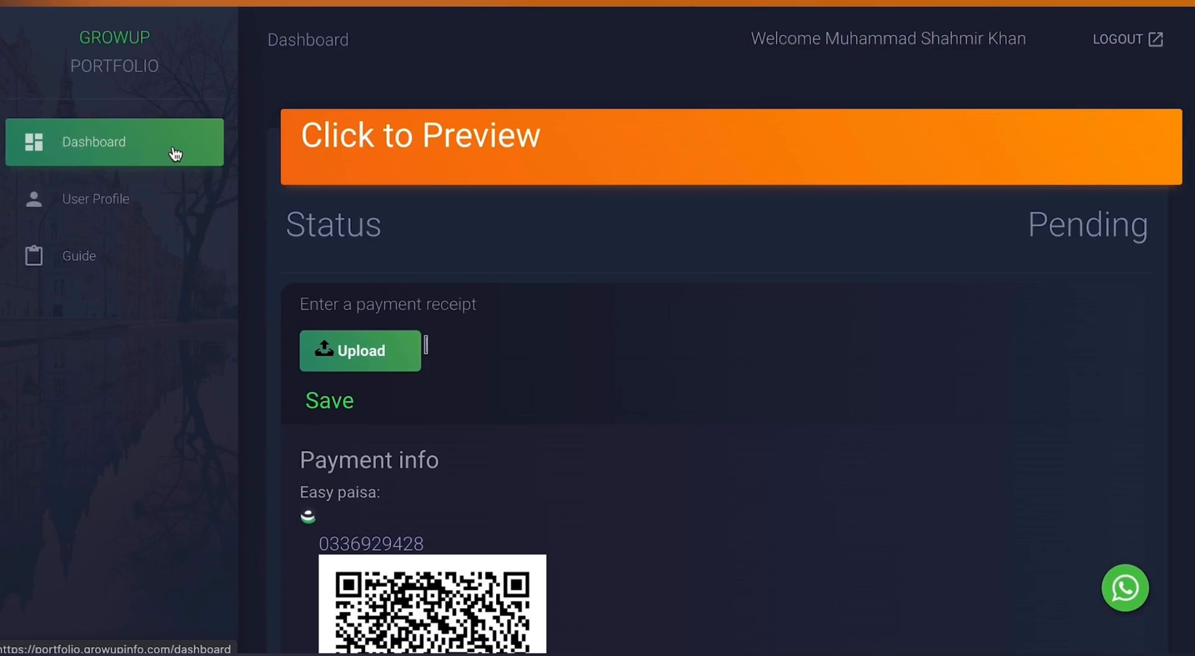
Open the User Profile form, scroll through it, and start typing the user's full name into Name
{"action": "left_click", "coordinate": [136, 212]}
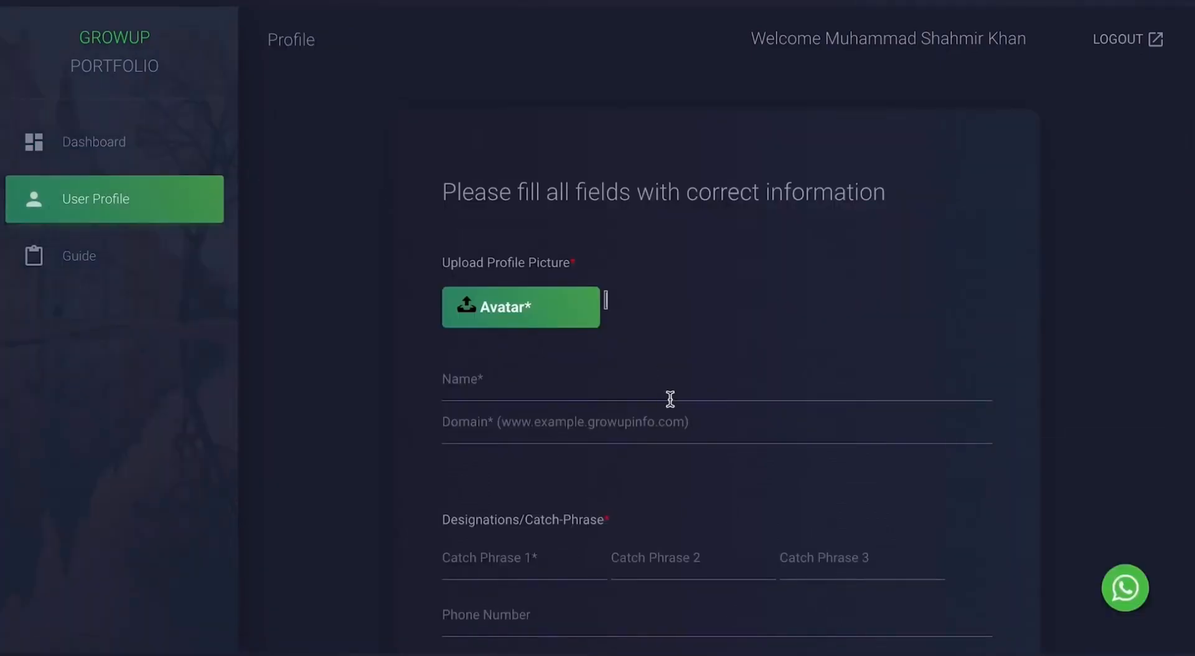
{"action": "scroll", "coordinate": [670, 399], "scroll_direction": "down", "scroll_amount": 3}
{"action": "scroll", "coordinate": [671, 399], "scroll_direction": "down", "scroll_amount": 8}
{"action": "scroll", "coordinate": [670, 399], "scroll_direction": "down", "scroll_amount": 8}
{"action": "scroll", "coordinate": [669, 399], "scroll_direction": "down", "scroll_amount": 5}
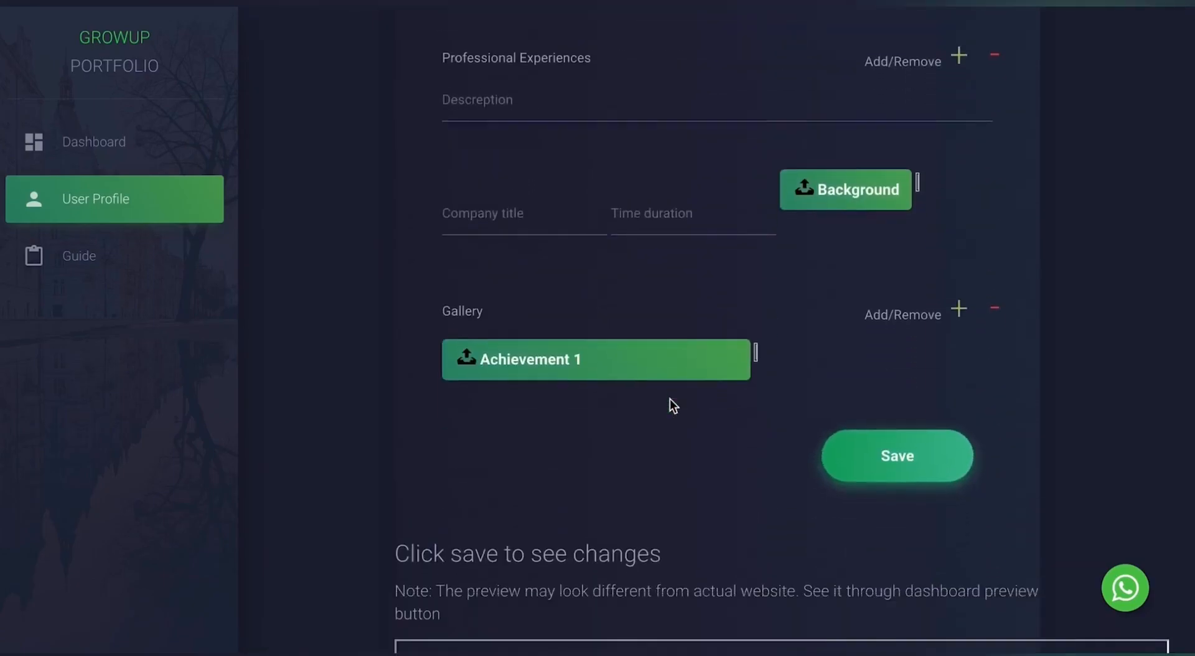
{"action": "scroll", "coordinate": [670, 404], "scroll_direction": "down", "scroll_amount": 3}
{"action": "scroll", "coordinate": [670, 404], "scroll_direction": "up", "scroll_amount": 17}
{"action": "scroll", "coordinate": [669, 398], "scroll_direction": "up", "scroll_amount": 7}
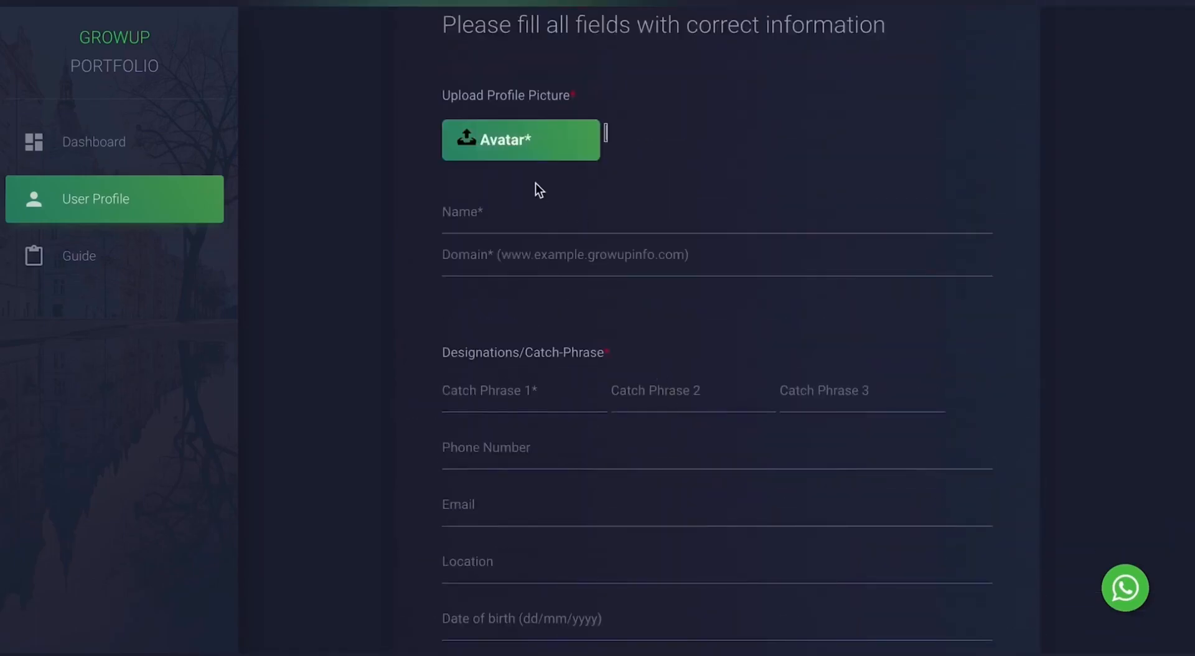
{"action": "left_click", "coordinate": [483, 213]}
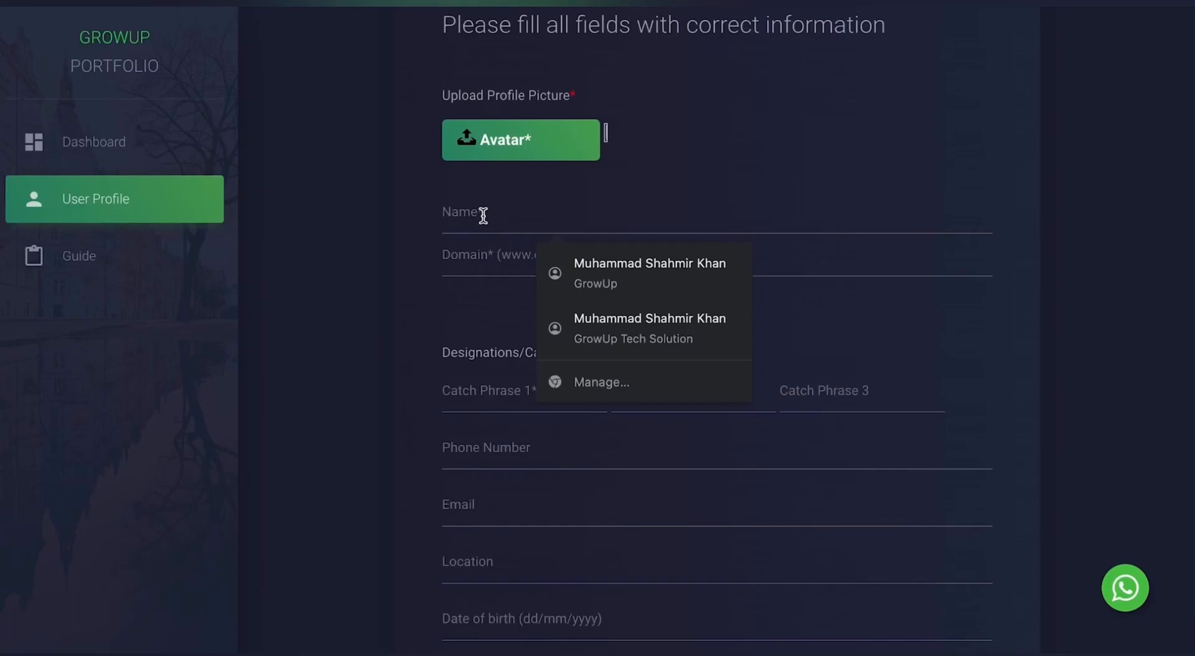
{"action": "type", "text": "Muhammad Shahmir Khan"}
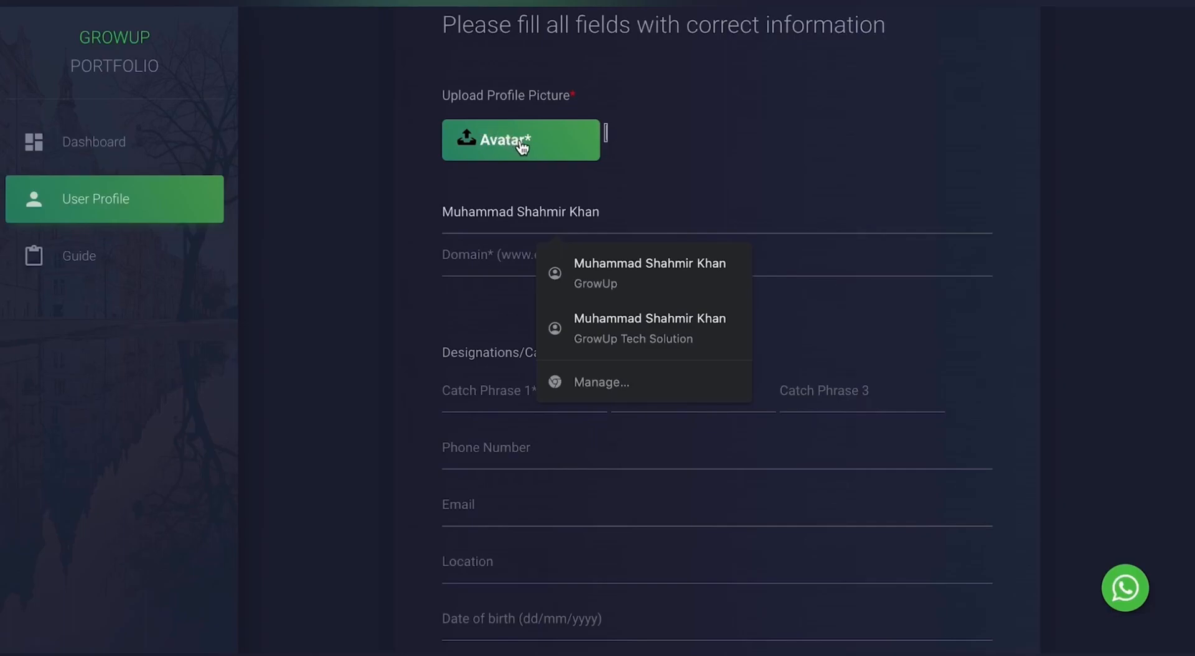
Upload dp.jpeg from the Data volume as the profile avatar
{"action": "left_click", "coordinate": [522, 147]}
{"action": "left_click", "coordinate": [521, 146]}
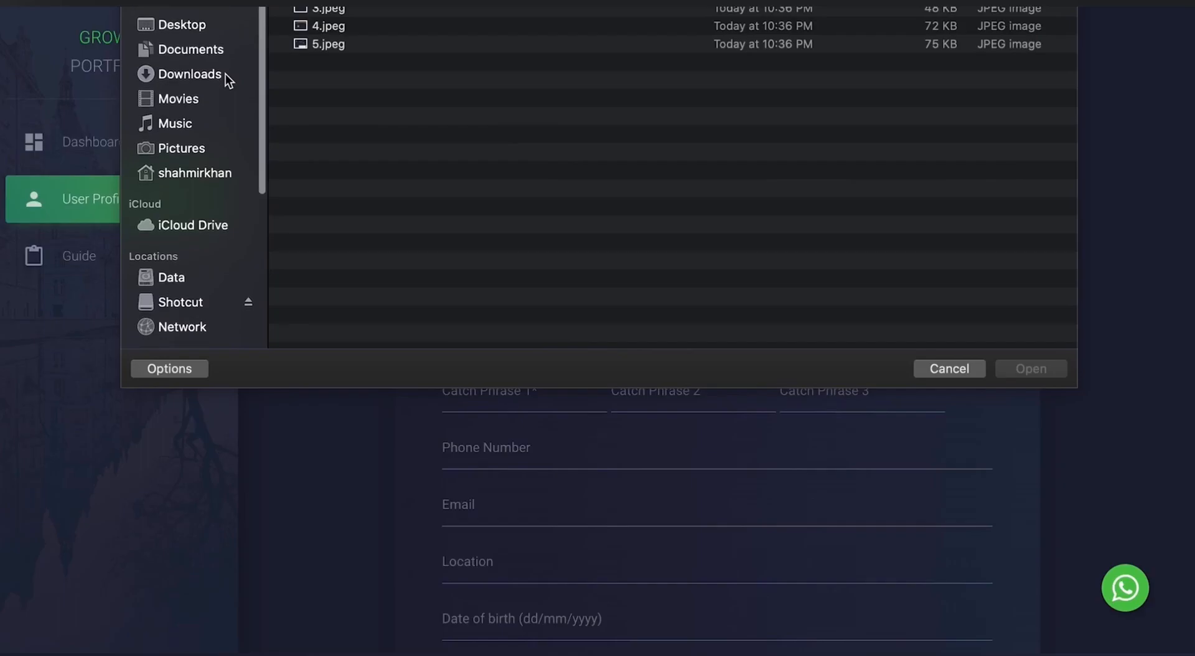
{"action": "left_click", "coordinate": [184, 277]}
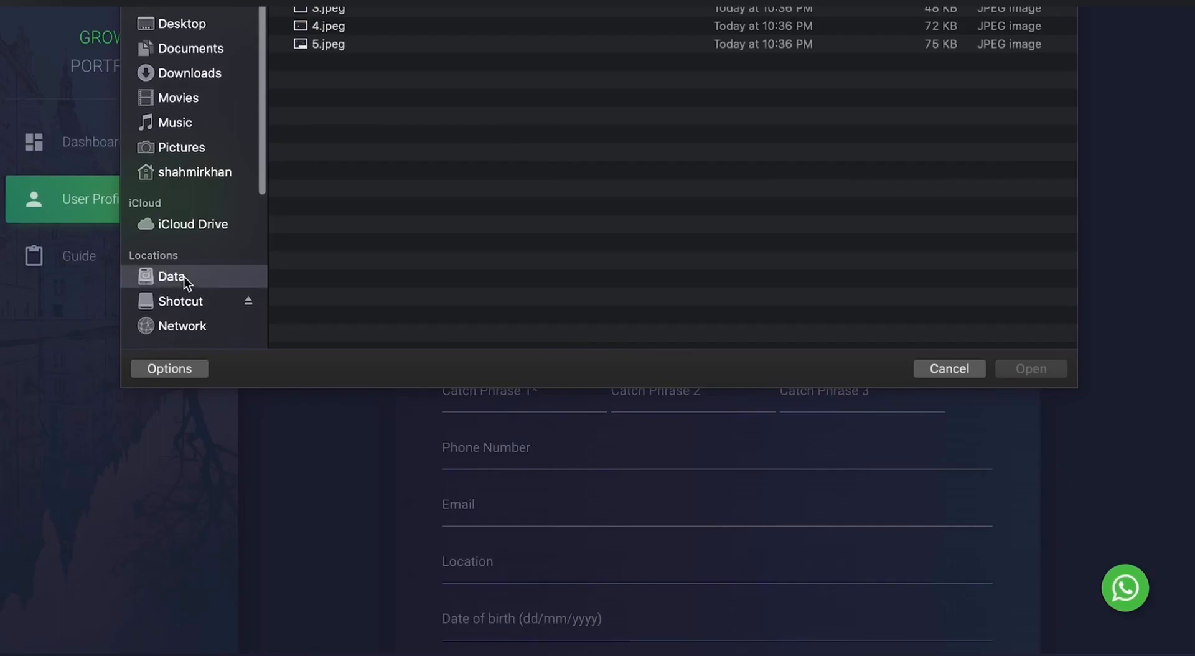
{"action": "scroll", "coordinate": [329, 19], "scroll_direction": "down", "scroll_amount": 15}
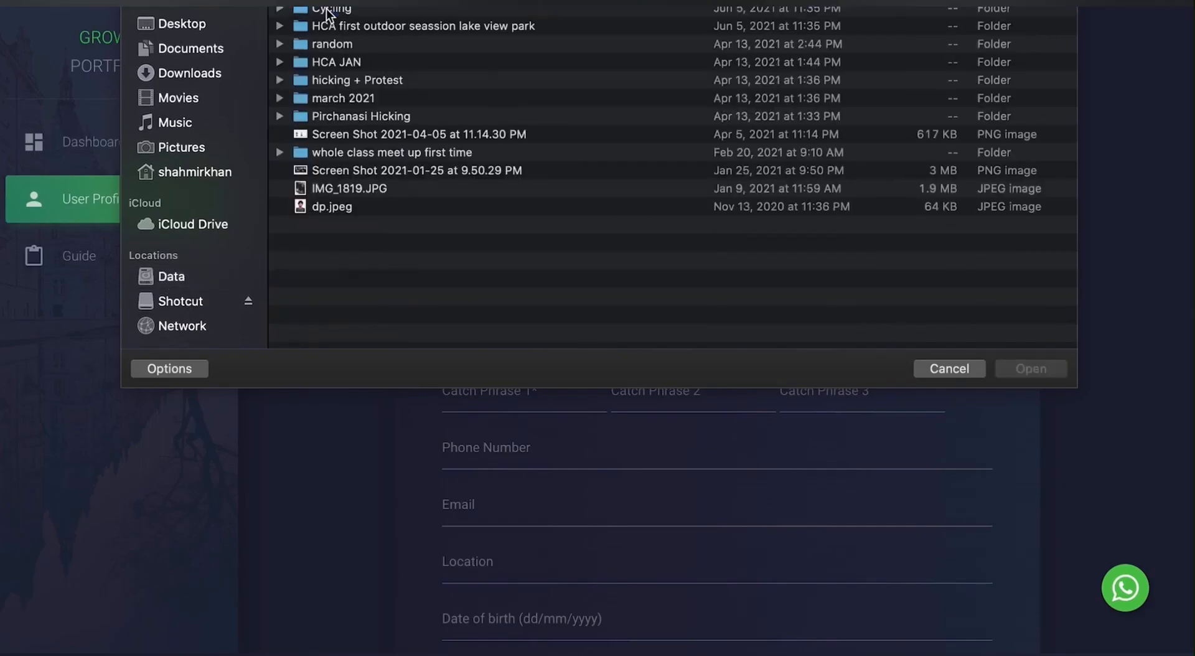
{"action": "left_click", "coordinate": [353, 211]}
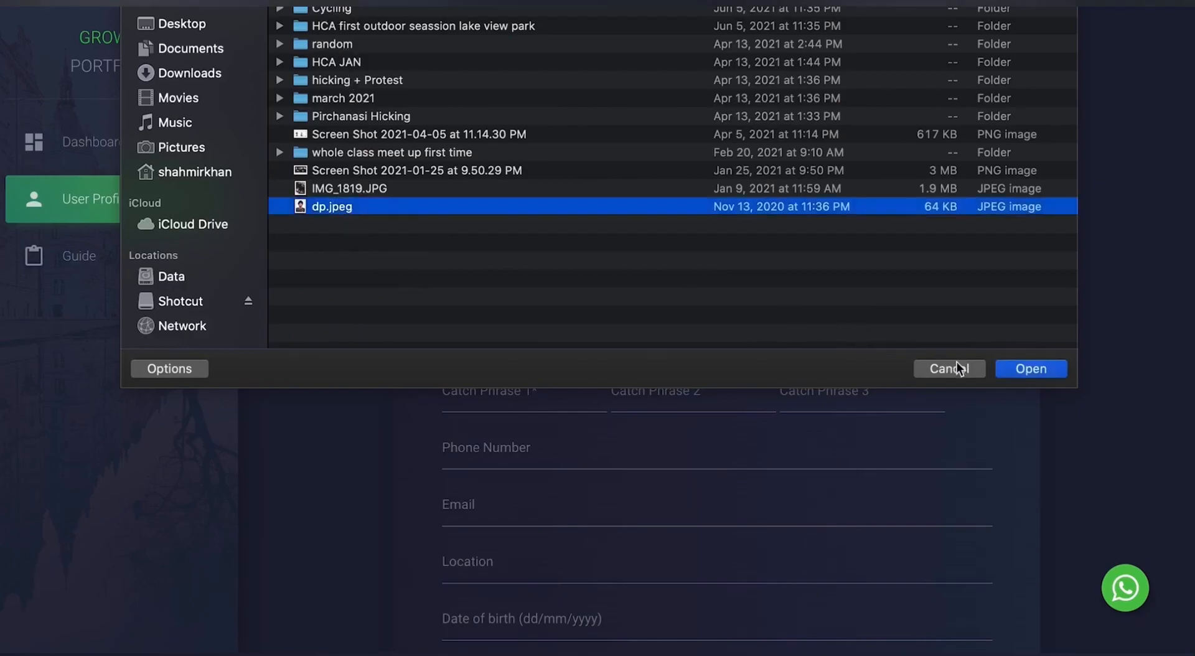
{"action": "left_click", "coordinate": [1031, 369]}
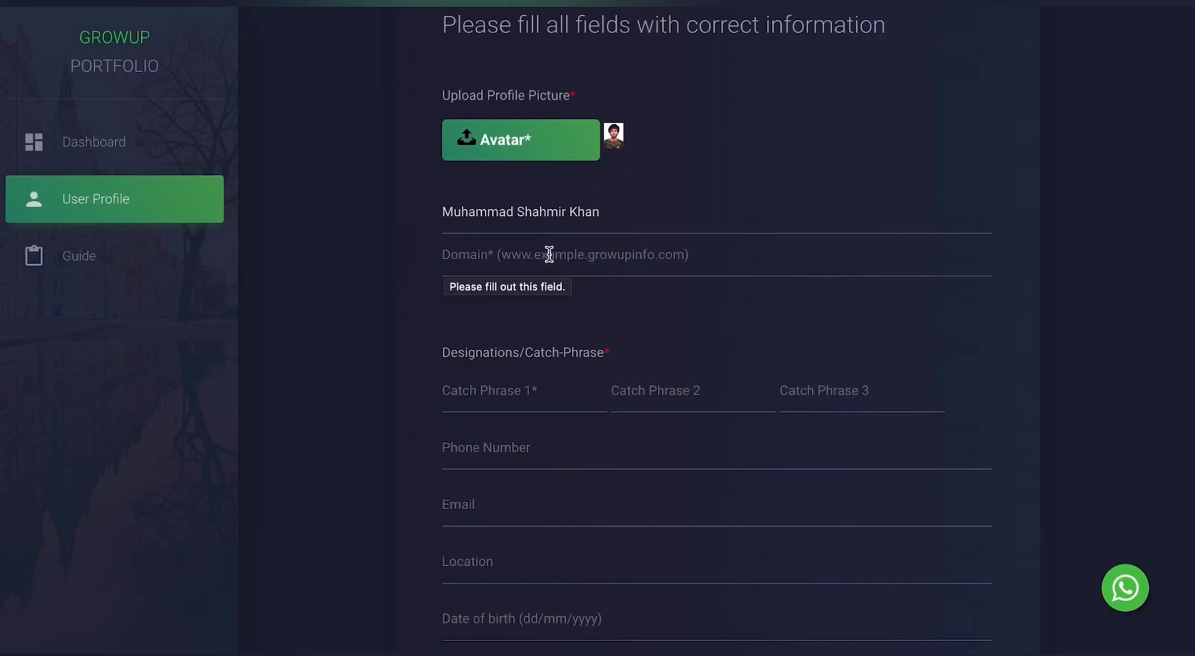
Fill in the domain and set the catch phrases CEO, Development and Leader
{"action": "left_click", "coordinate": [467, 256]}
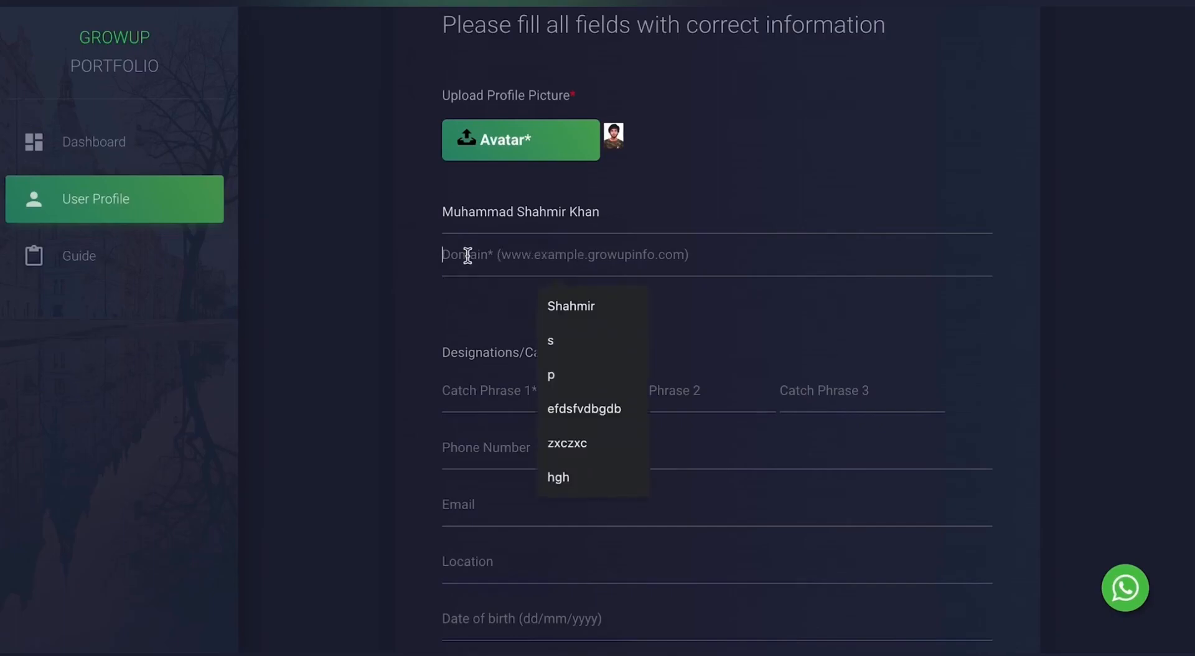
{"action": "type", "text": "shahmir"}
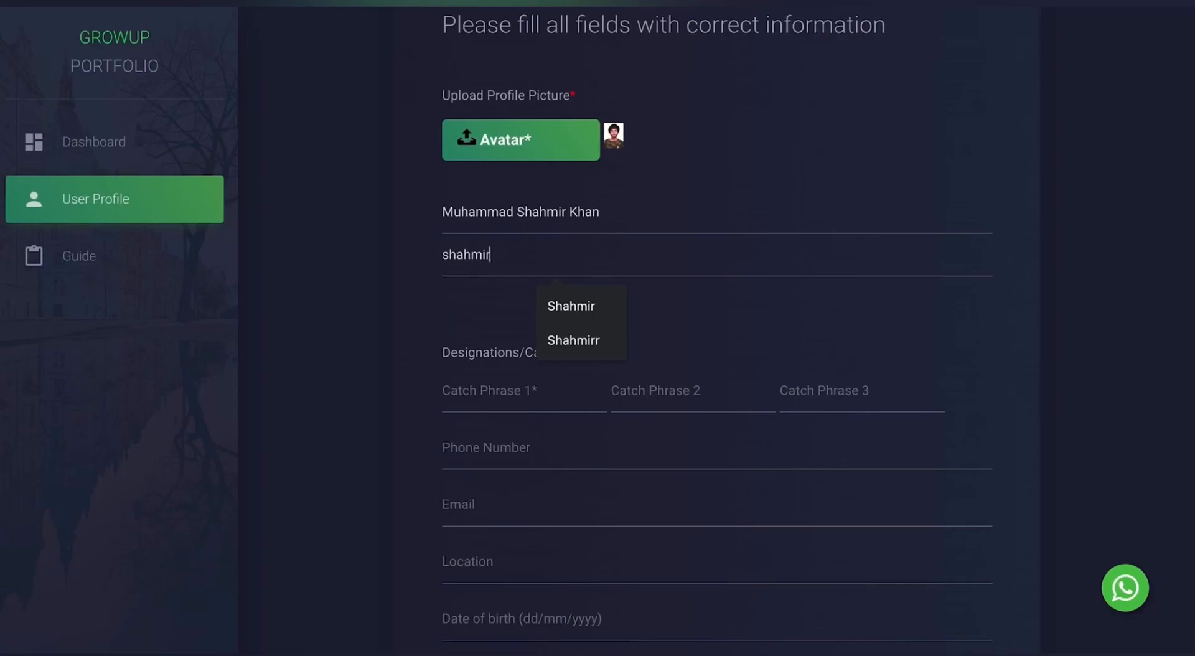
{"action": "left_click", "coordinate": [475, 396]}
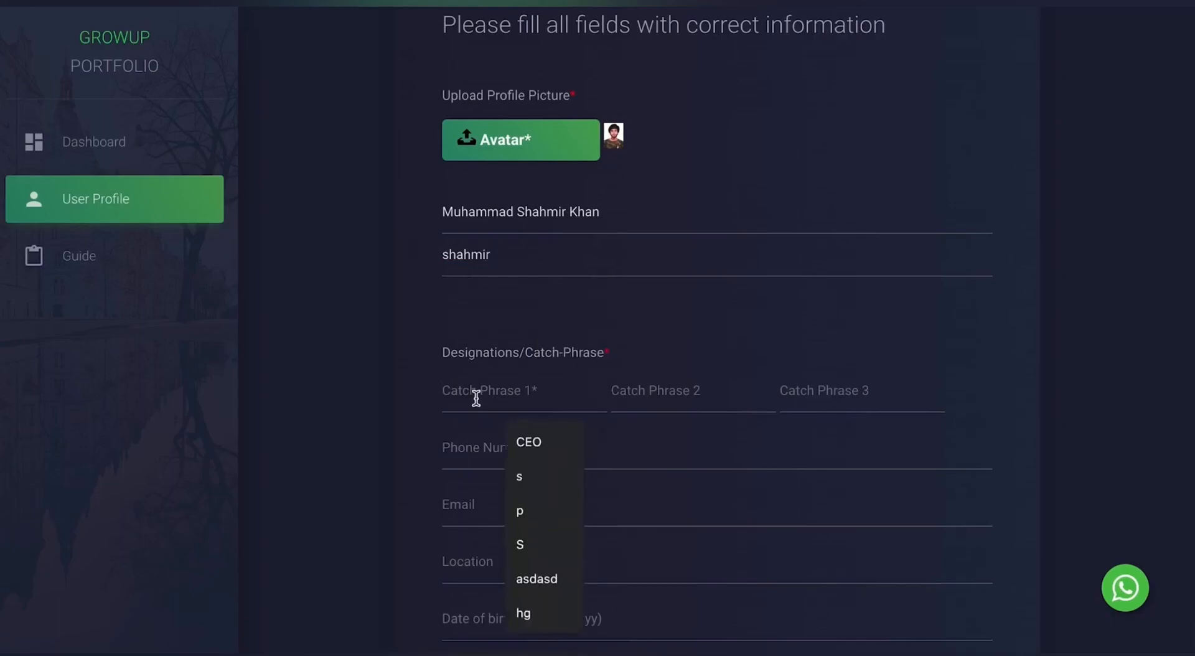
{"action": "left_click", "coordinate": [530, 442]}
{"action": "left_click", "coordinate": [687, 389]}
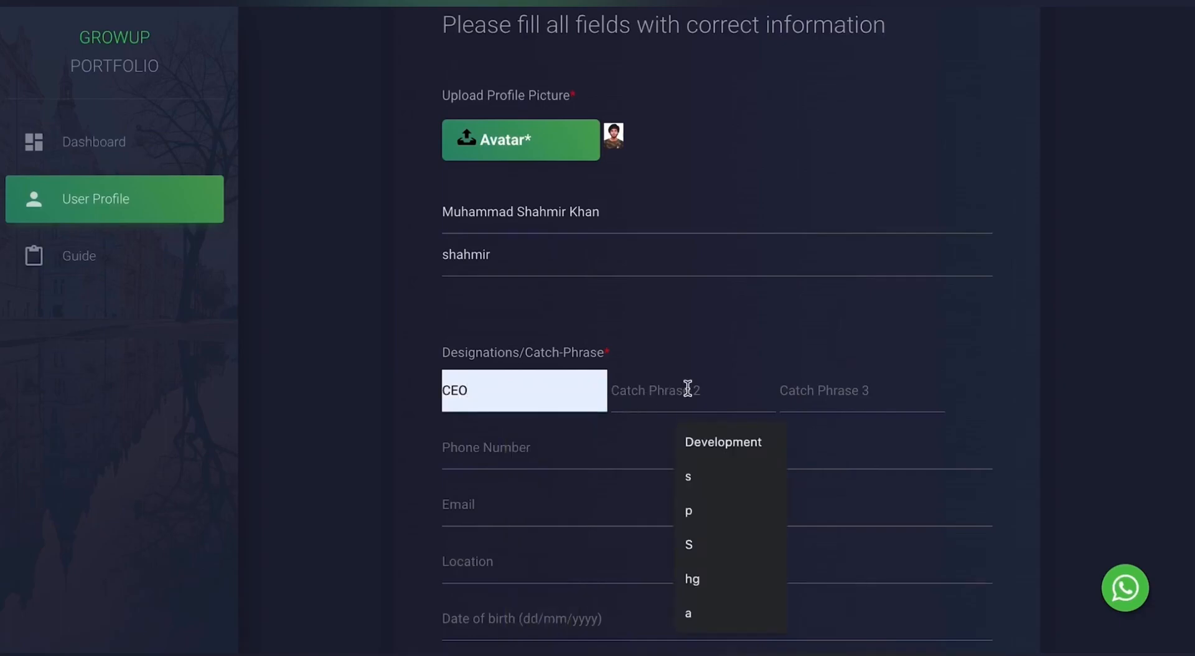
{"action": "left_click", "coordinate": [696, 441]}
{"action": "left_click", "coordinate": [809, 390]}
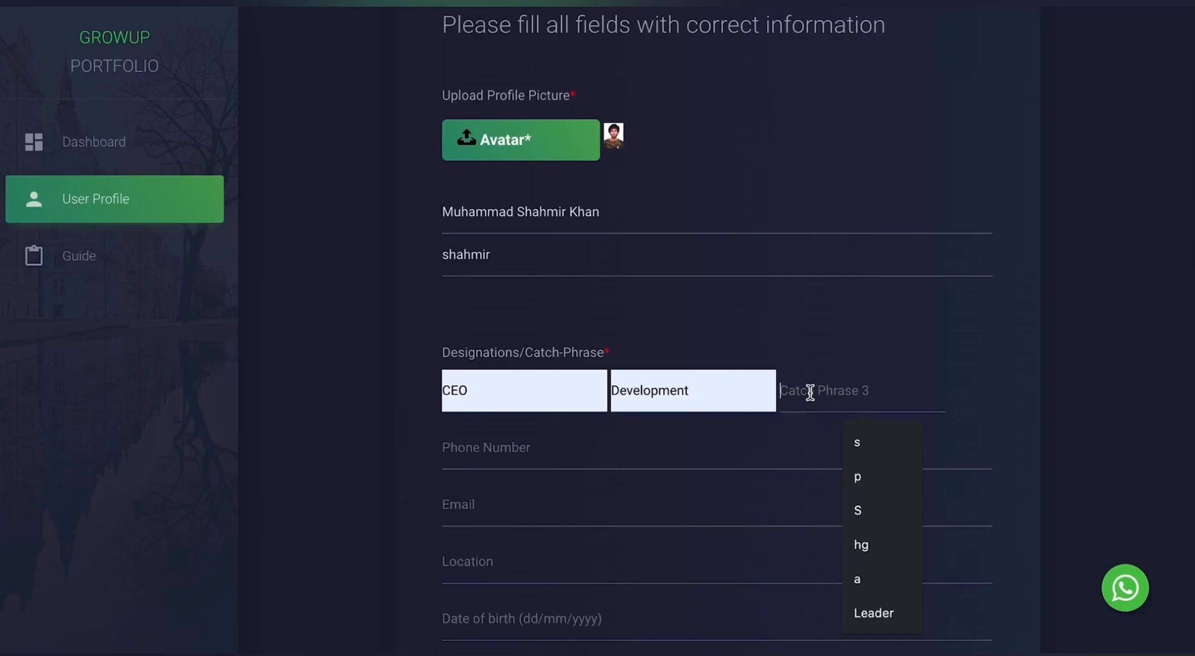
{"action": "type", "text": "Leader"}
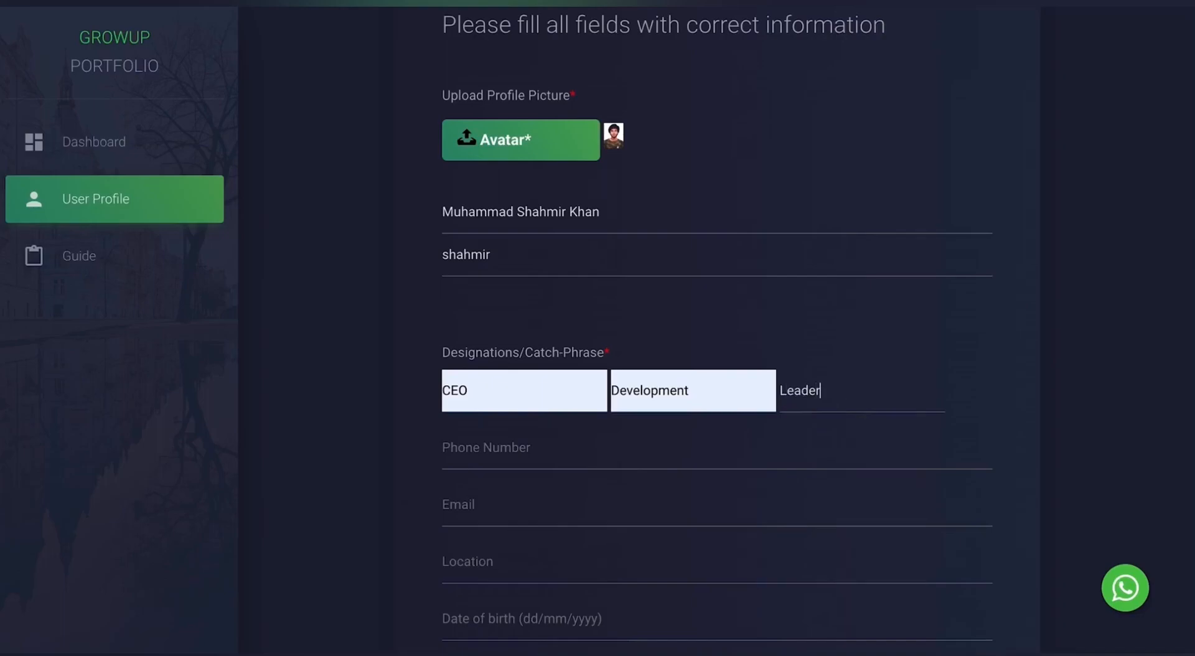
Autofill the saved phone number and e-mail, then start typing the location
{"action": "left_click", "coordinate": [633, 447]}
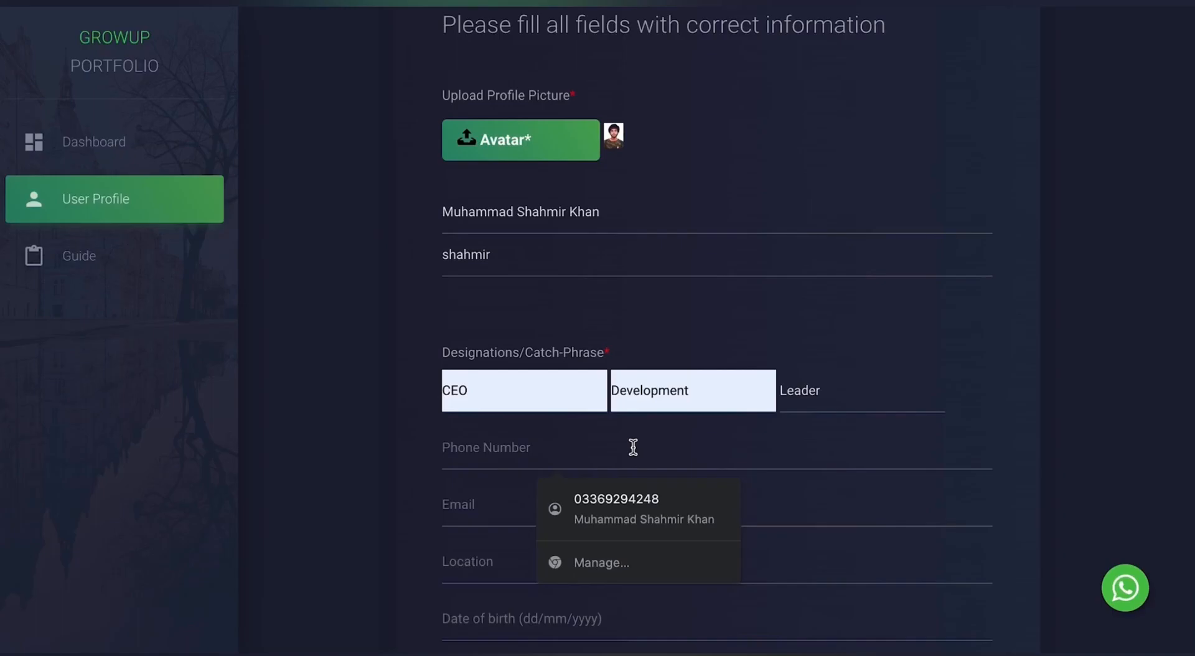
{"action": "left_click", "coordinate": [676, 514]}
{"action": "left_click", "coordinate": [482, 509]}
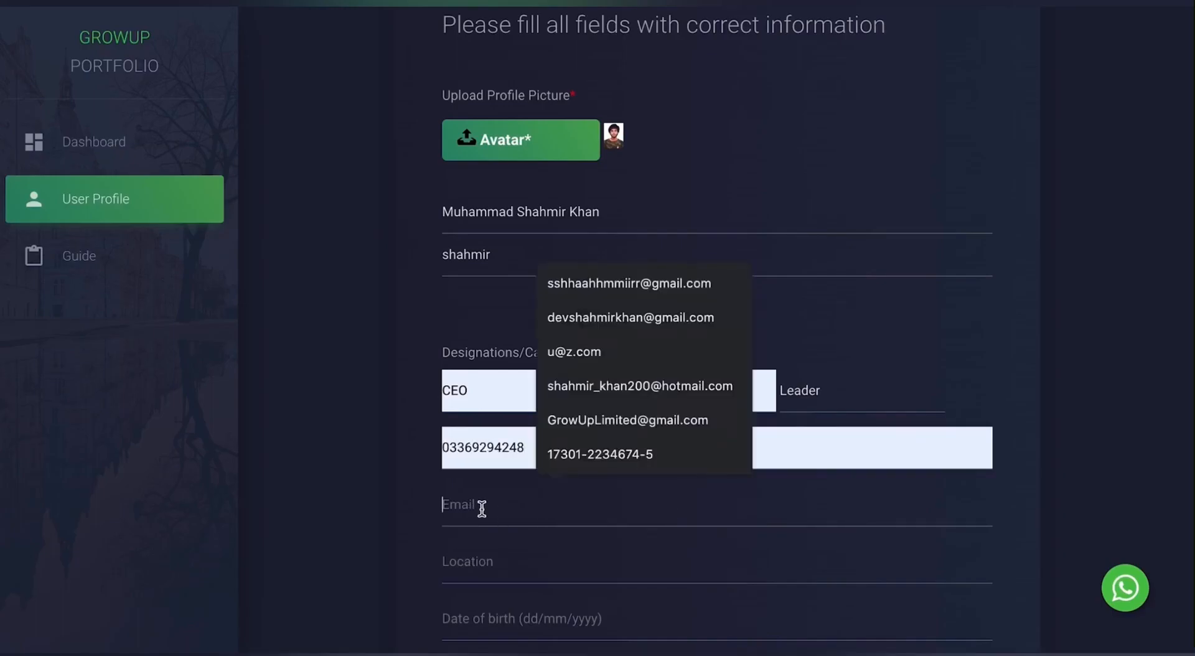
{"action": "left_click", "coordinate": [601, 317]}
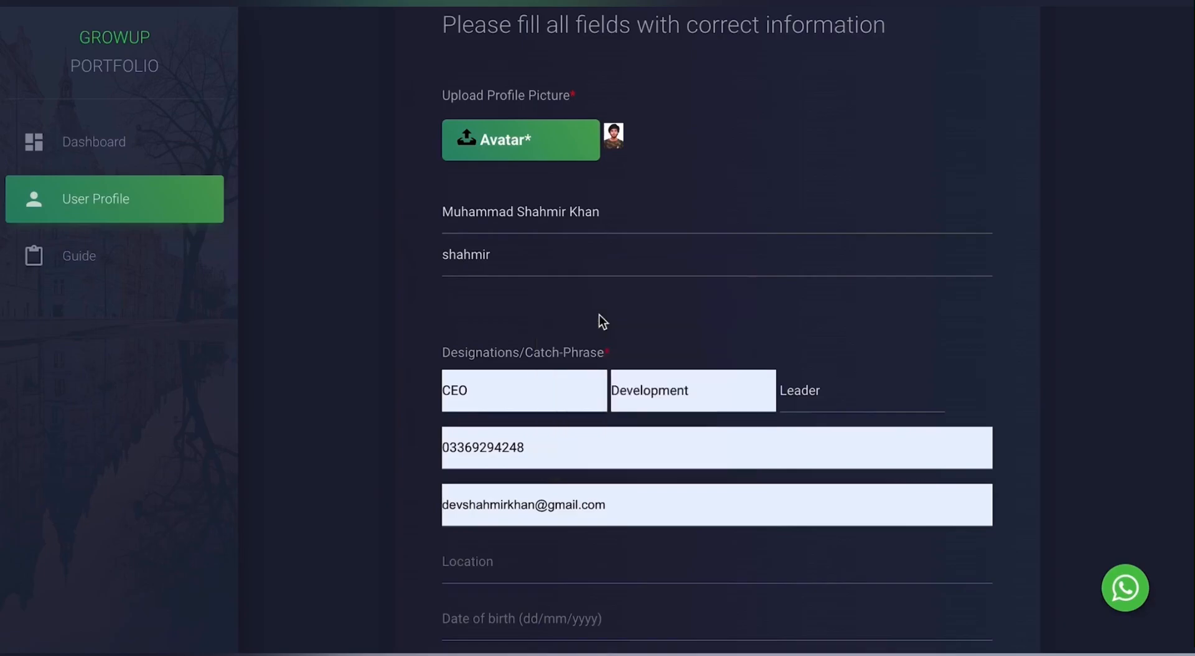
{"action": "left_click", "coordinate": [491, 564]}
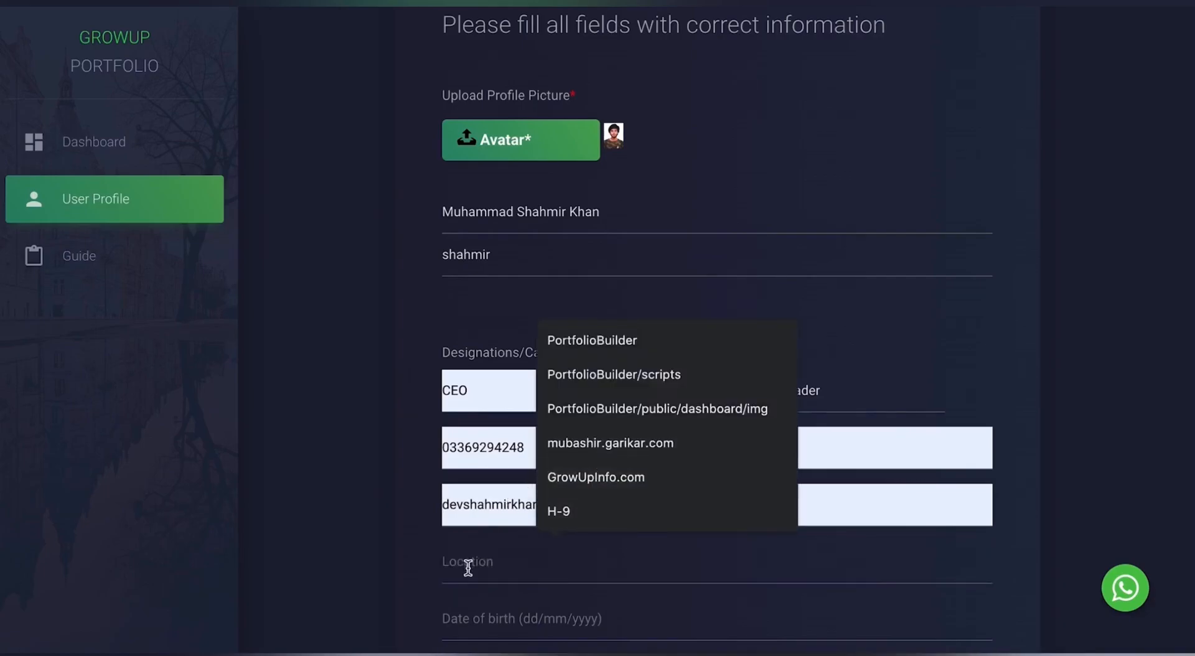
{"action": "type", "text": "Shah"}
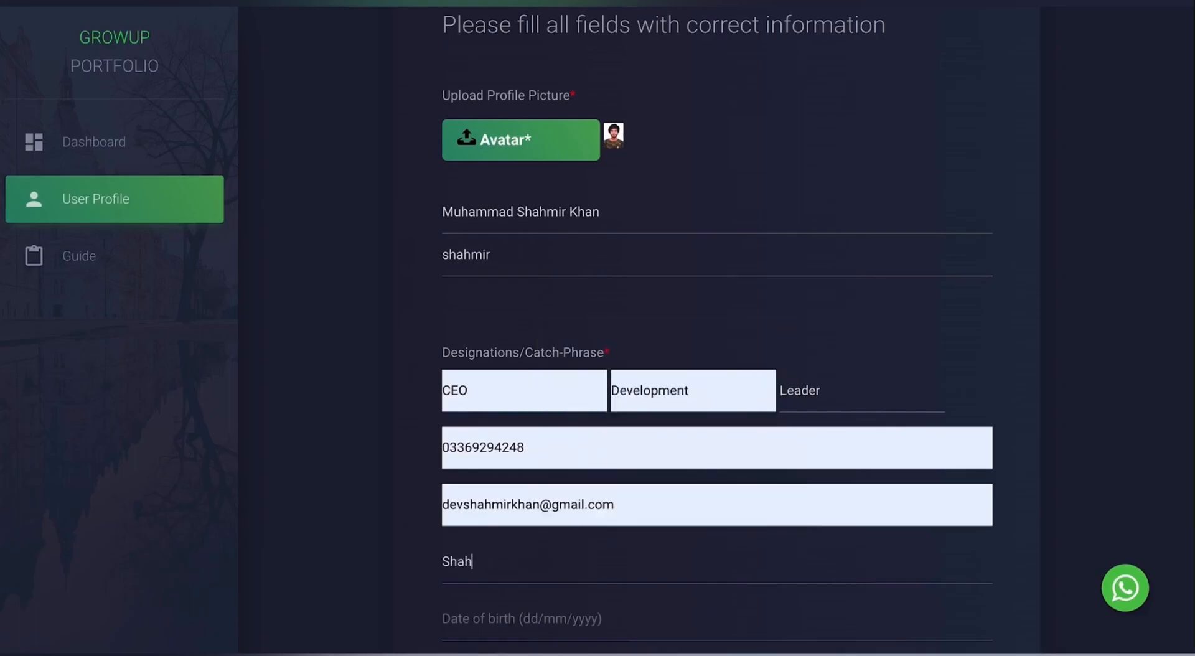
{"action": "key", "text": "BackSpace"}
{"action": "type", "text": "Islamabad"}
{"action": "scroll", "coordinate": [515, 589], "scroll_direction": "down", "scroll_amount": 2}
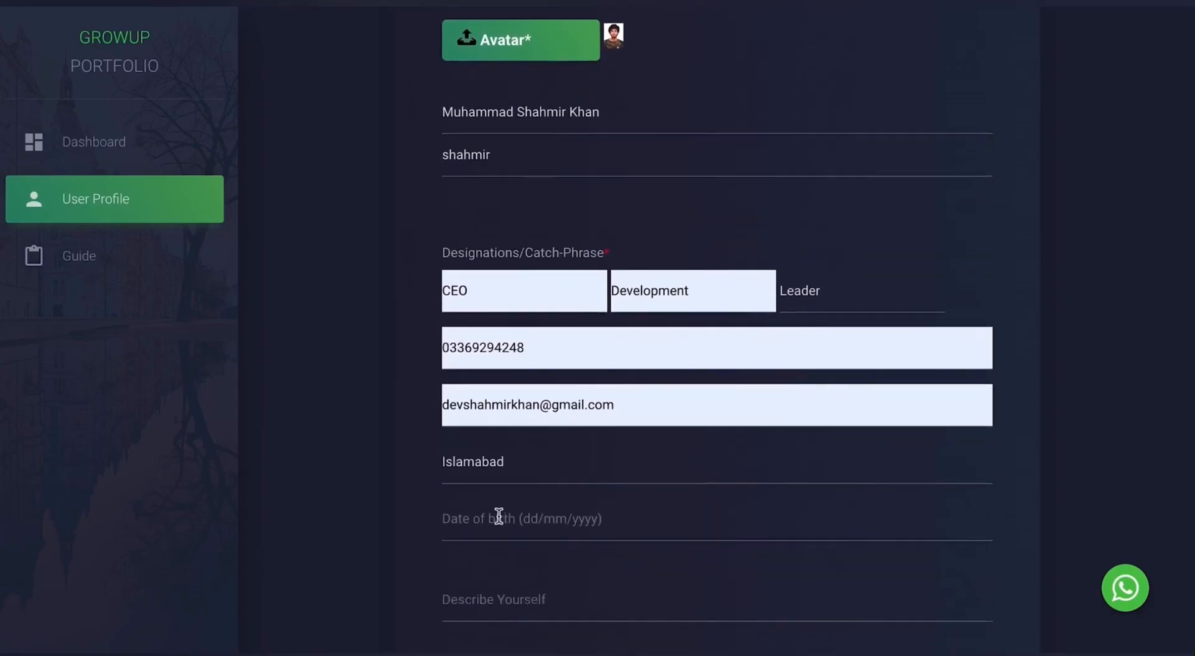
{"action": "left_click", "coordinate": [479, 518]}
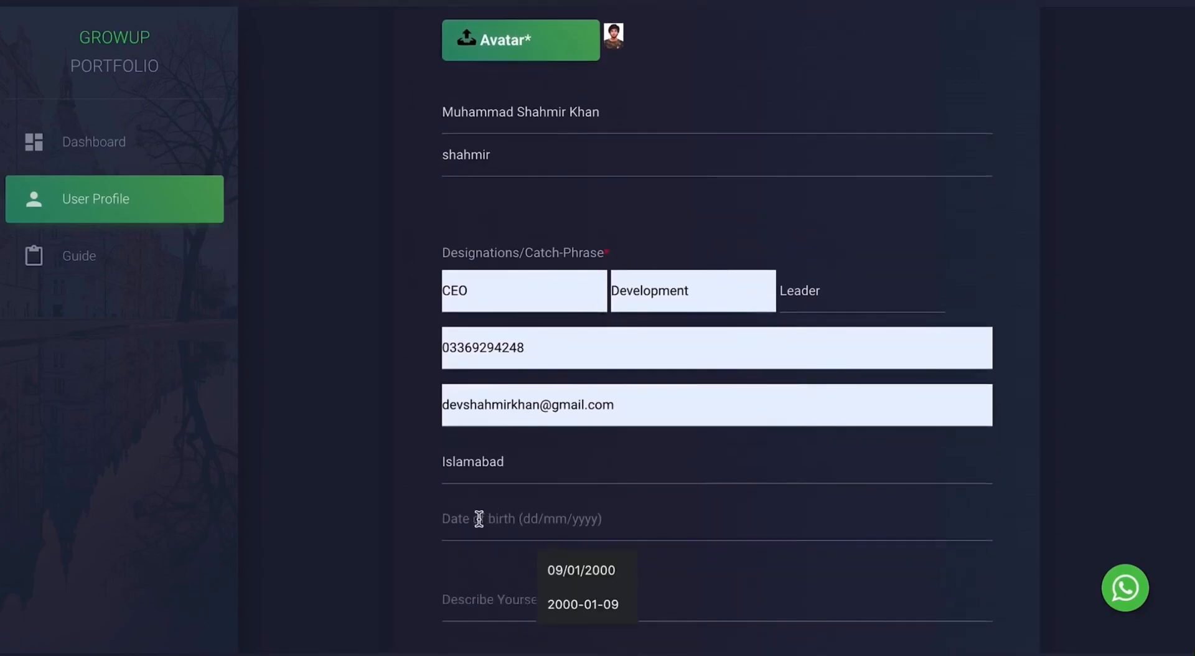
{"action": "left_click", "coordinate": [603, 560]}
{"action": "scroll", "coordinate": [603, 560], "scroll_direction": "down", "scroll_amount": 2}
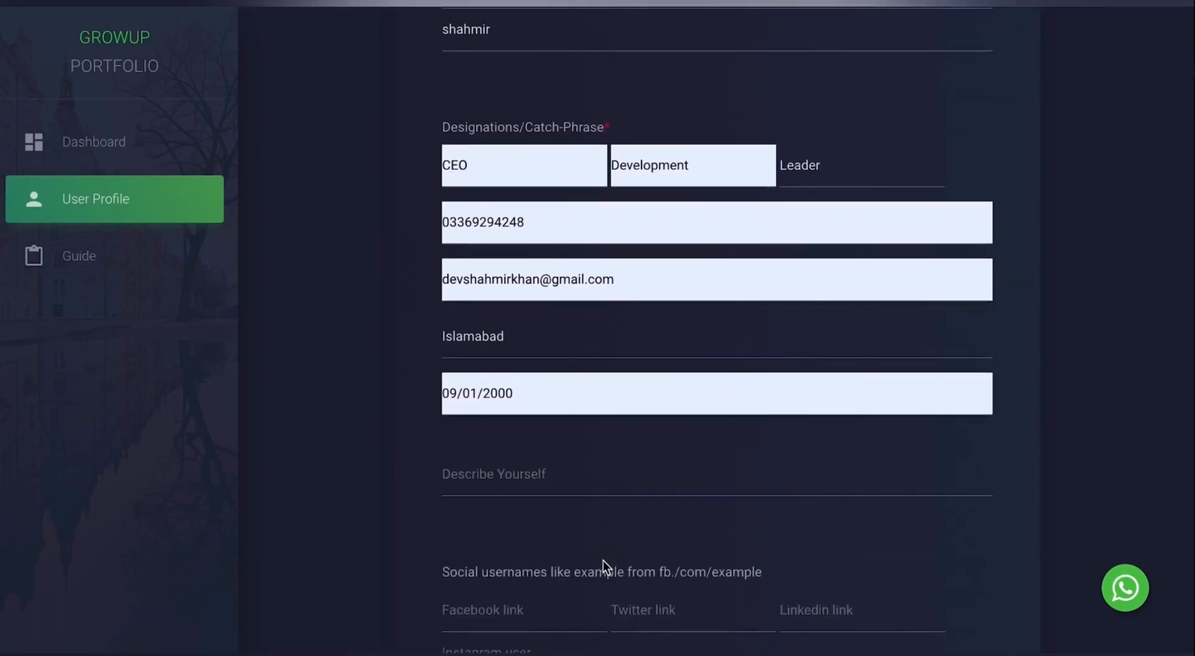
{"action": "left_click", "coordinate": [498, 474]}
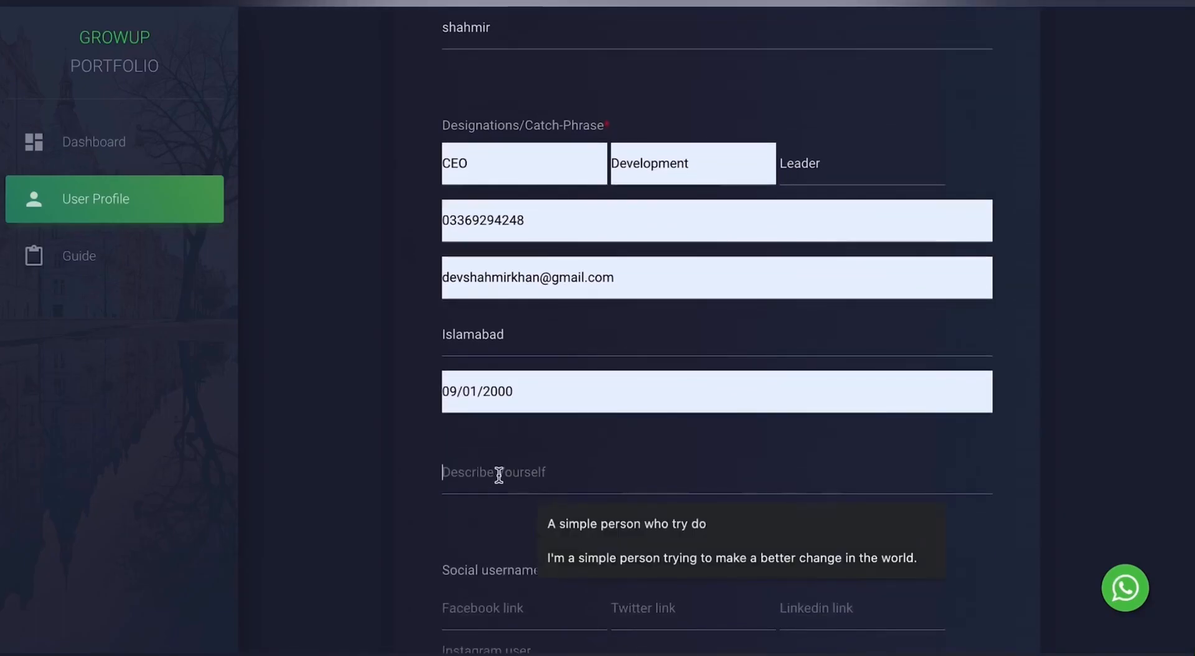
{"action": "left_click", "coordinate": [556, 561]}
Paste the saved LinkedIn profile link into the LinkedIn field
{"action": "scroll", "coordinate": [457, 531], "scroll_direction": "down", "scroll_amount": 3}
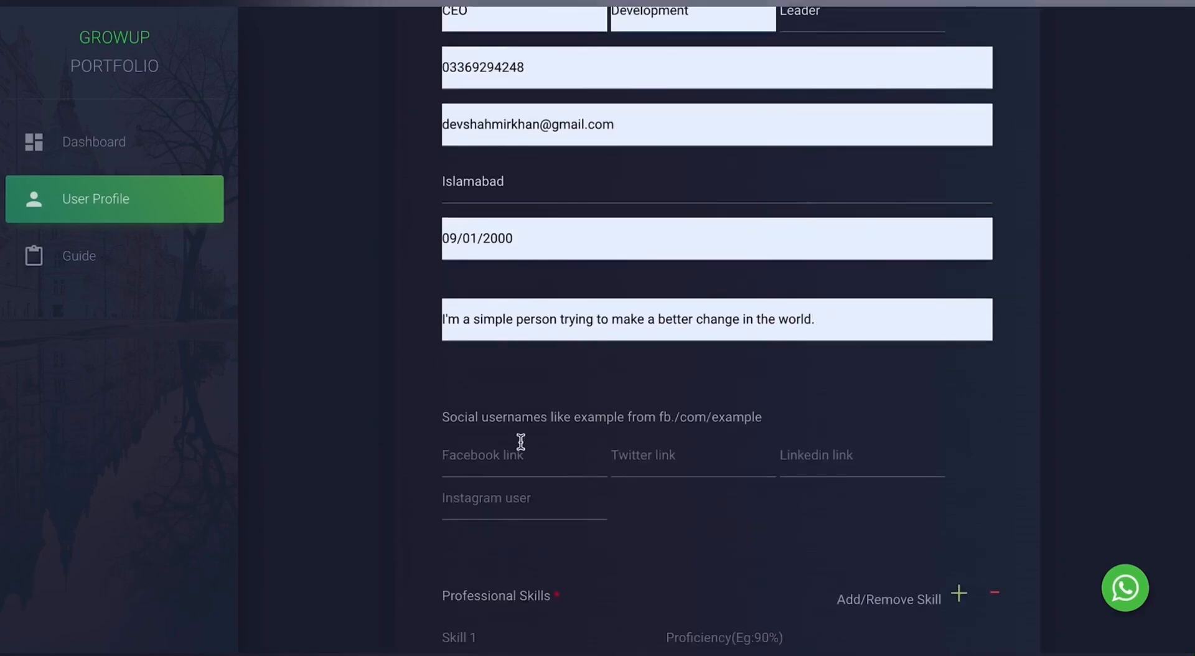
{"action": "left_click", "coordinate": [514, 458]}
{"action": "left_click", "coordinate": [824, 460]}
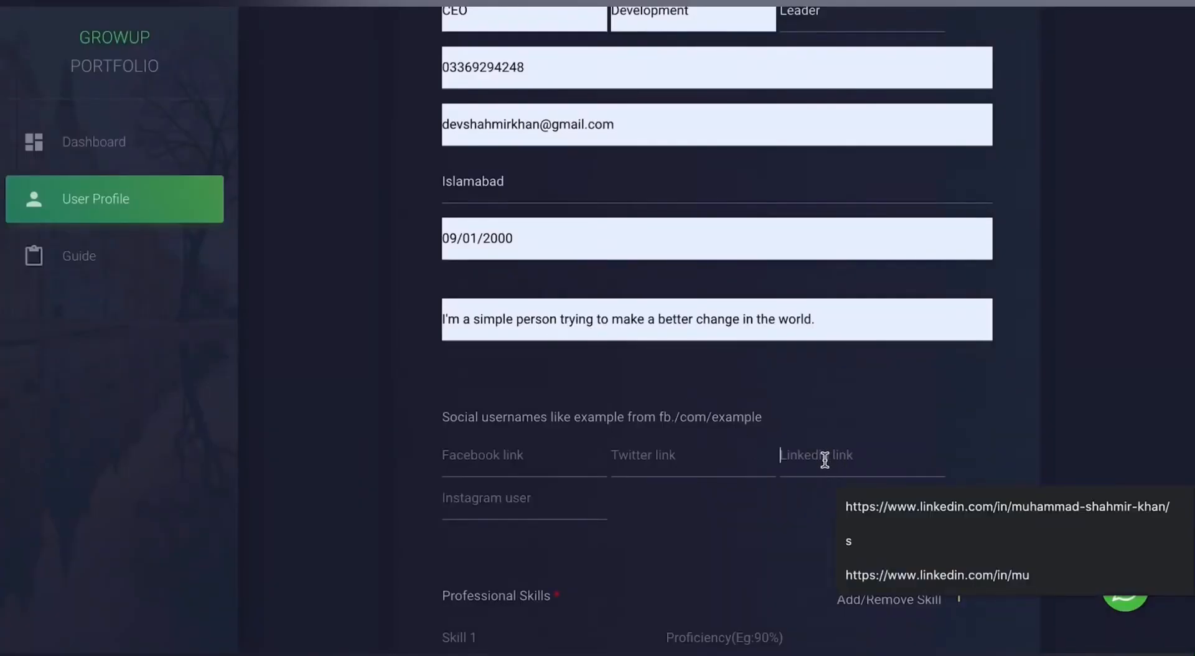
{"action": "key", "text": "ctrl+v"}
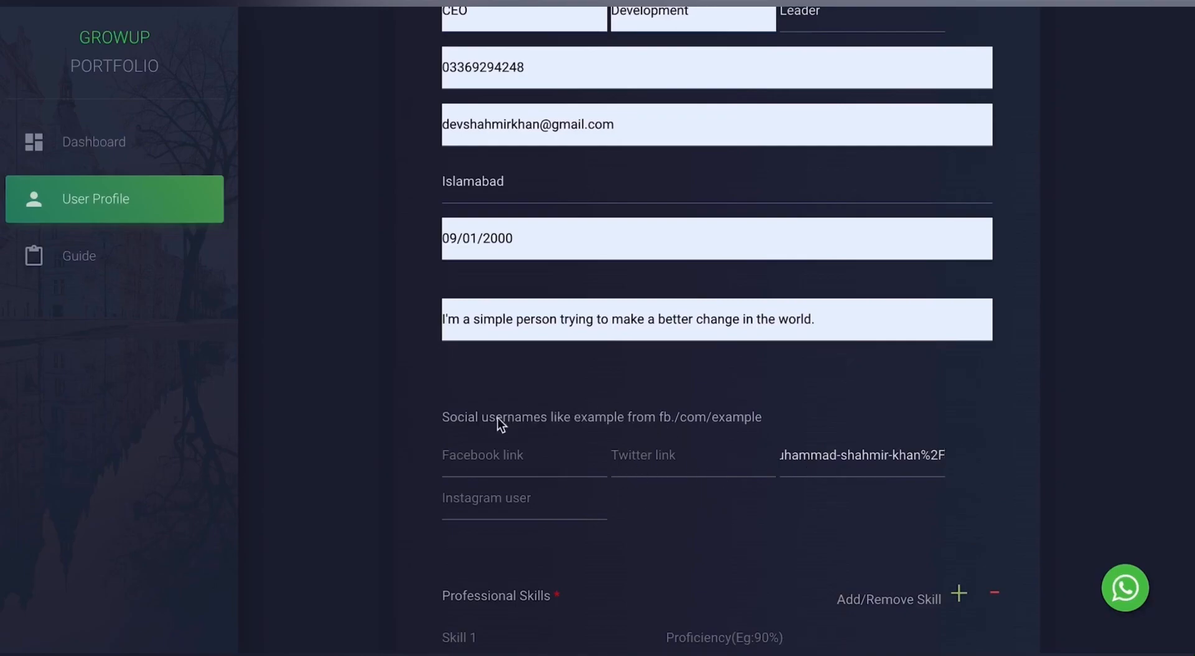
Add three more skill rows and enter the first skill name, grafic
{"action": "scroll", "coordinate": [589, 501], "scroll_direction": "down", "scroll_amount": 4}
{"action": "left_click_drag", "start_coordinate": [440, 327], "coordinate": [540, 331]}
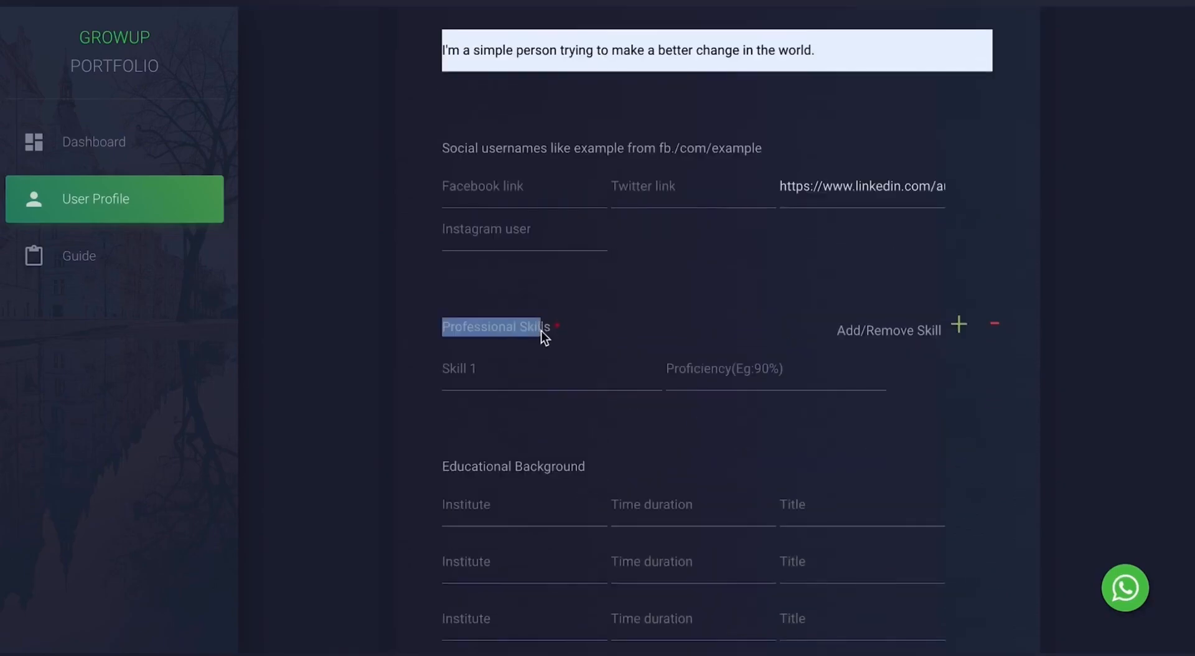
{"action": "left_click", "coordinate": [953, 326]}
{"action": "left_click", "coordinate": [952, 326]}
{"action": "left_click", "coordinate": [952, 327]}
{"action": "left_click", "coordinate": [523, 372]}
{"action": "type", "text": "grap"}
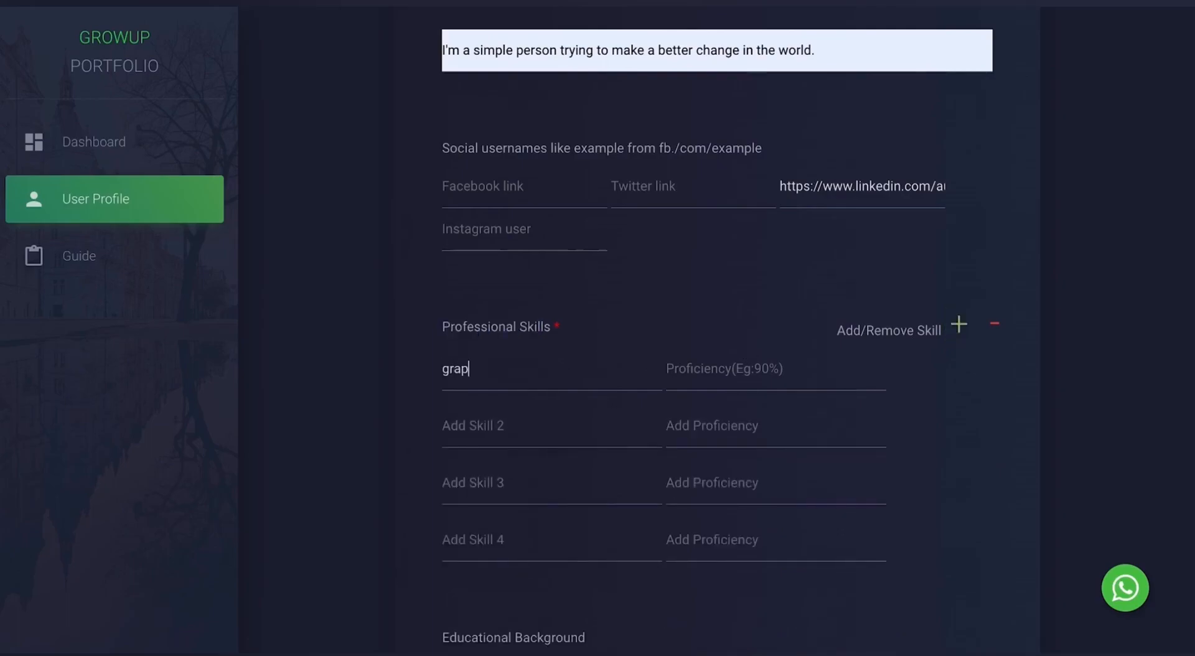
{"action": "type", "text": "hic desining"}
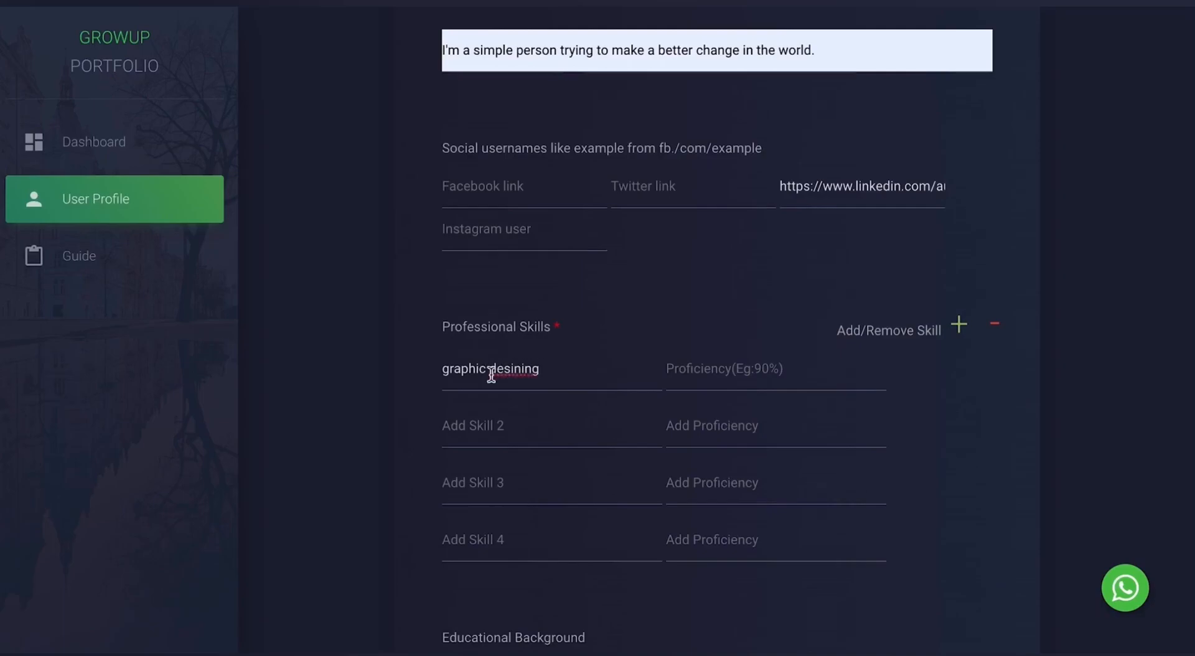
{"action": "right_click", "coordinate": [534, 371]}
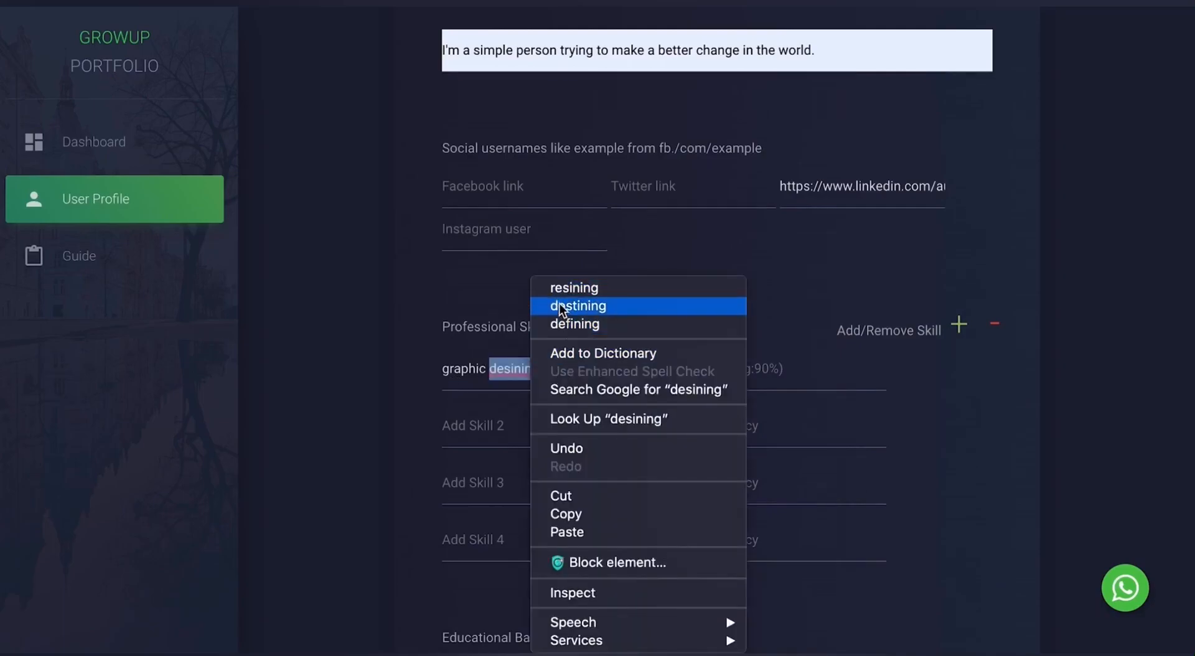
{"action": "left_click", "coordinate": [503, 365]}
{"action": "triple_click", "coordinate": [502, 365]}
{"action": "key", "text": "BackSpace"}
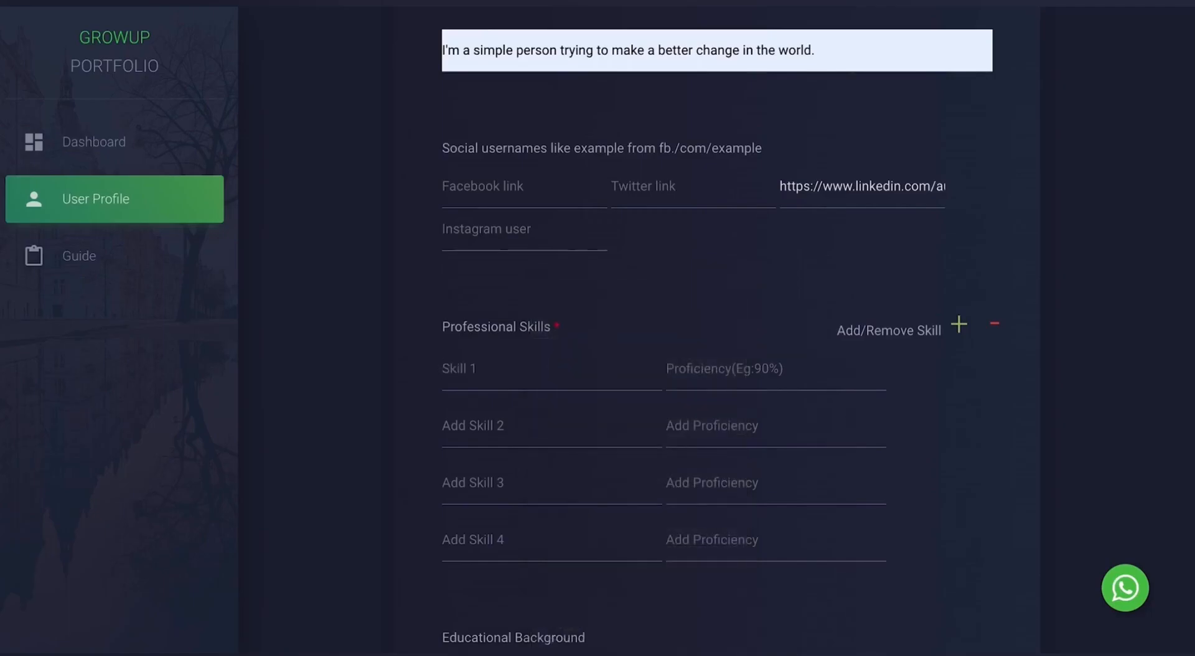
{"action": "type", "text": "grafic"}
{"action": "left_click", "coordinate": [755, 377]}
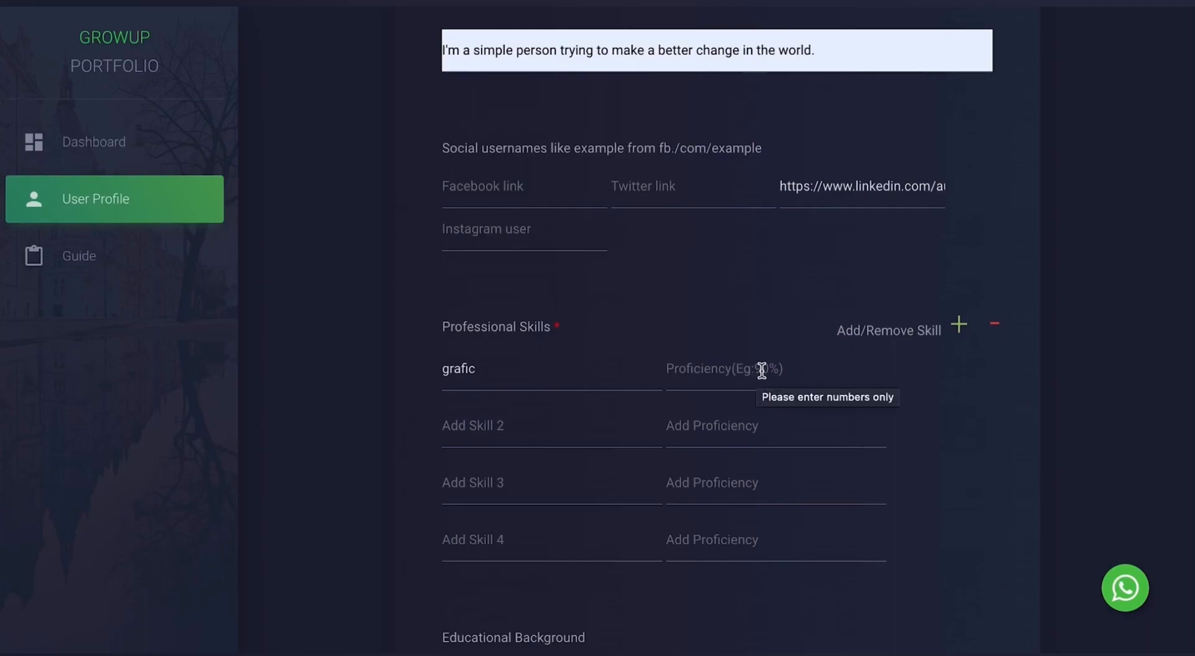
Give grafic 90, then enter development 100, leader 70 and programming 80
{"action": "type", "text": "90"}
{"action": "type", "text": "de"}
{"action": "type", "text": "velopmne"}
{"action": "key", "text": "BackSpace"}
{"action": "key", "text": "BackSpace"}
{"action": "type", "text": "ent"}
{"action": "key", "text": "Tab"}
{"action": "type", "text": "100"}
{"action": "key", "text": "Tab"}
{"action": "type", "text": "leader"}
{"action": "key", "text": "Tab"}
{"action": "type", "text": "70\tprogramming\t80"}
{"action": "scroll", "coordinate": [782, 198], "scroll_direction": "down", "scroll_amount": 5}
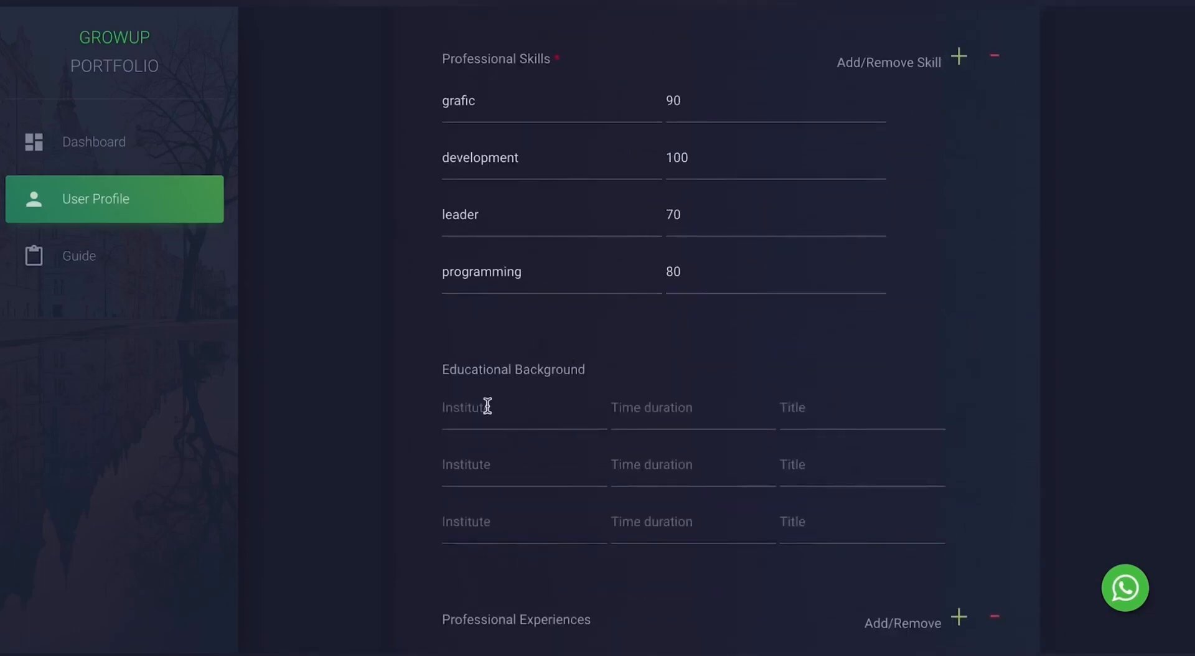
Enter the first education row NUML, 2019-2023, CS, and start the Kips row
{"action": "scroll", "coordinate": [493, 404], "scroll_direction": "down", "scroll_amount": 1}
{"action": "left_click", "coordinate": [459, 352]}
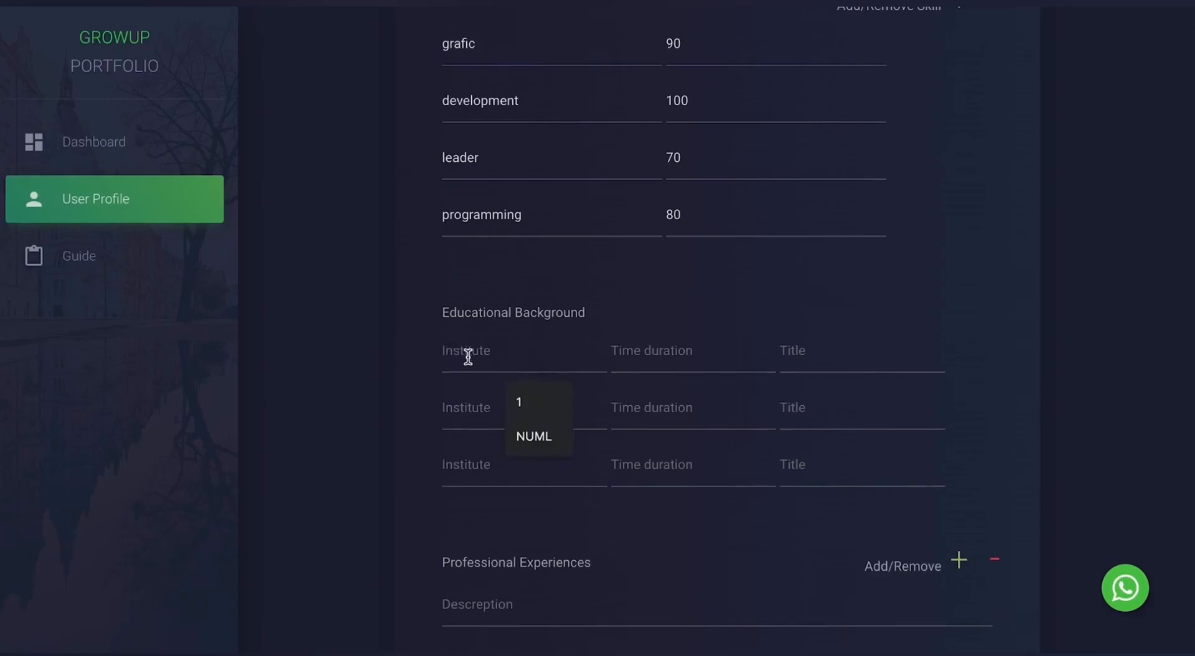
{"action": "type", "text": "NUML"}
{"action": "key", "text": "Tab"}
{"action": "type", "text": "2019-2023"}
{"action": "key", "text": "Tab"}
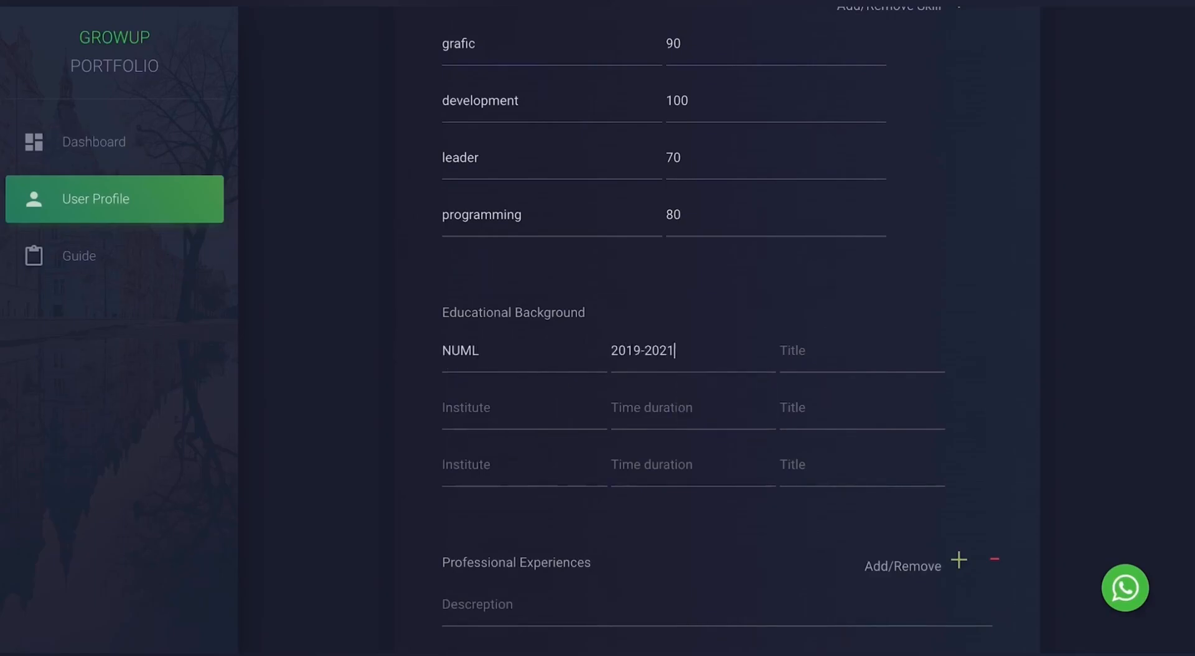
{"action": "type", "text": "CS"}
{"action": "key", "text": "Tab"}
{"action": "type", "text": "Kips"}
{"action": "key", "text": "Tab"}
Complete Kips 2016-2019 FSC and add IMCB 2015-2016 Metric
{"action": "type", "text": "2015"}
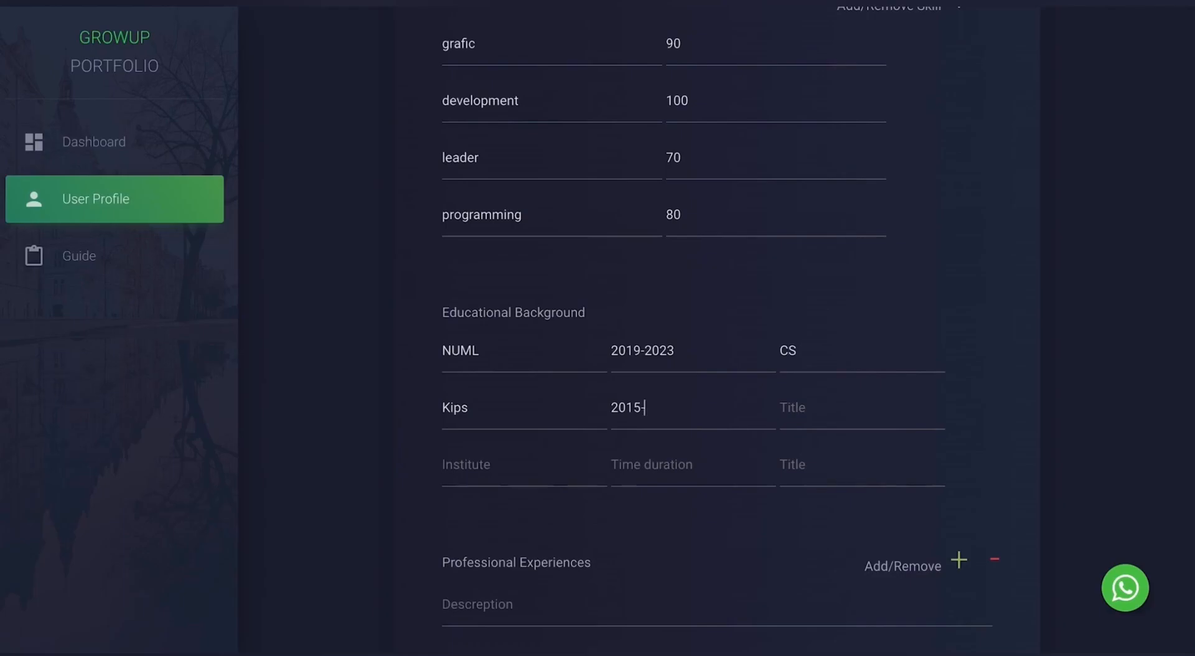
{"action": "type", "text": "FSC"}
{"action": "key", "text": "Tab"}
{"action": "type", "text": "IMCB"}
{"action": "key", "text": "Tab"}
{"action": "type", "text": "2015-2016"}
{"action": "key", "text": "Tab"}
{"action": "type", "text": "Metric"}
{"action": "key", "text": "Tab"}
{"action": "scroll", "coordinate": [477, 286], "scroll_direction": "down", "scroll_amount": 3}
{"action": "left_click_drag", "start_coordinate": [476, 283], "coordinate": [592, 280]}
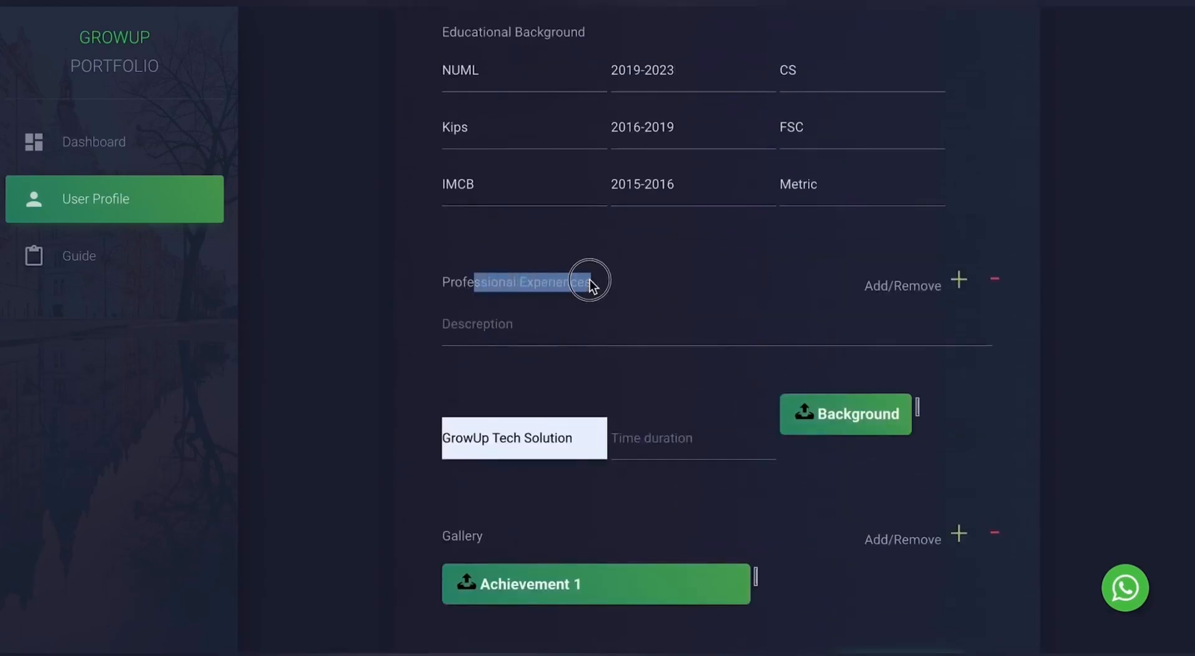
Add an experience row and fill the first: CEO at GrowUp Tech Solution, 2021-
{"action": "left_click", "coordinate": [959, 282]}
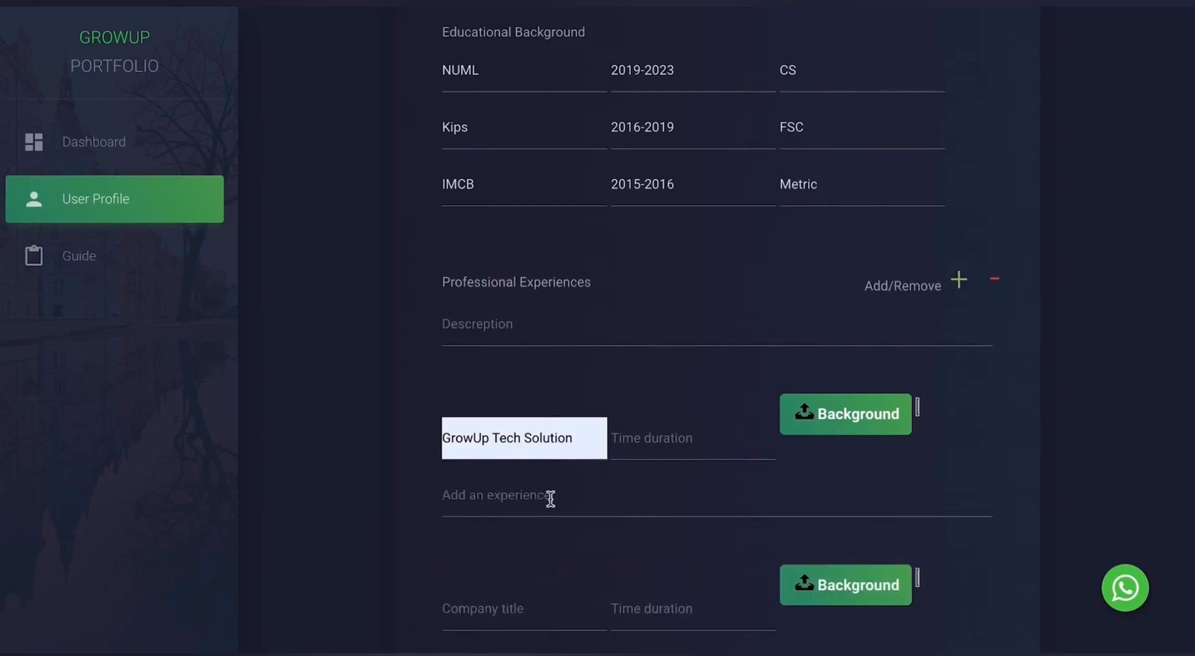
{"action": "left_click", "coordinate": [511, 334]}
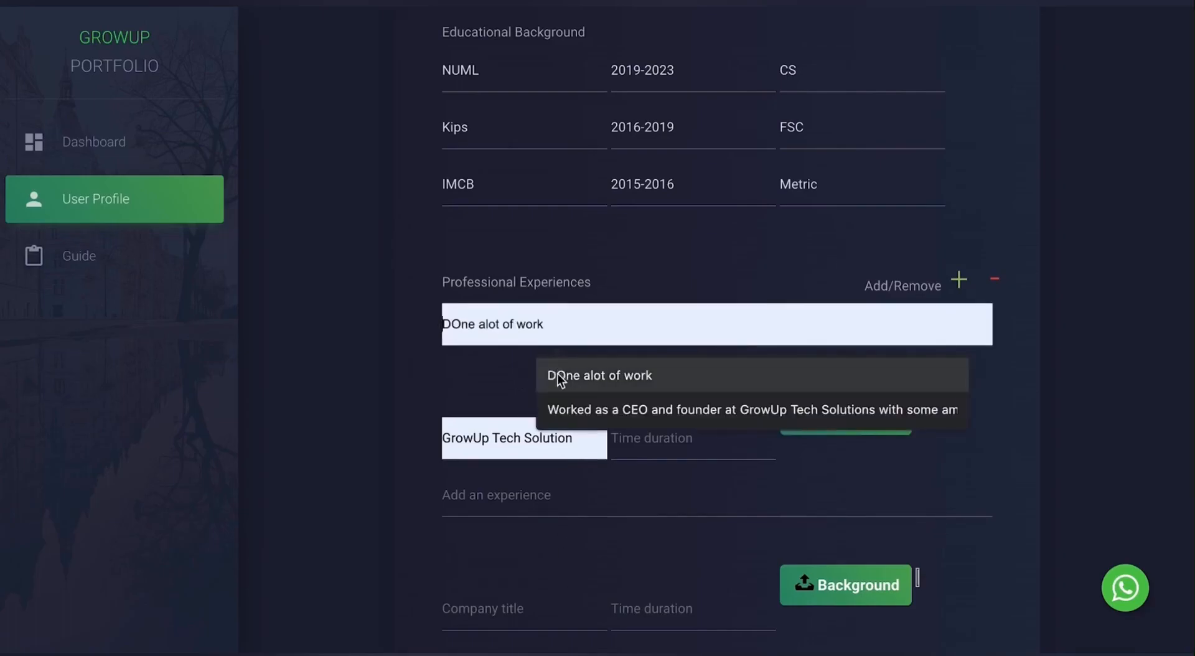
{"action": "left_click", "coordinate": [547, 409]}
{"action": "left_click", "coordinate": [632, 438]}
{"action": "type", "text": "2021-"}
{"action": "scroll", "coordinate": [488, 405], "scroll_direction": "down", "scroll_amount": 1}
Fill the second experience: Grrfxx, 2020-2021, described as 'Teach me alot'
{"action": "left_click", "coordinate": [488, 408]}
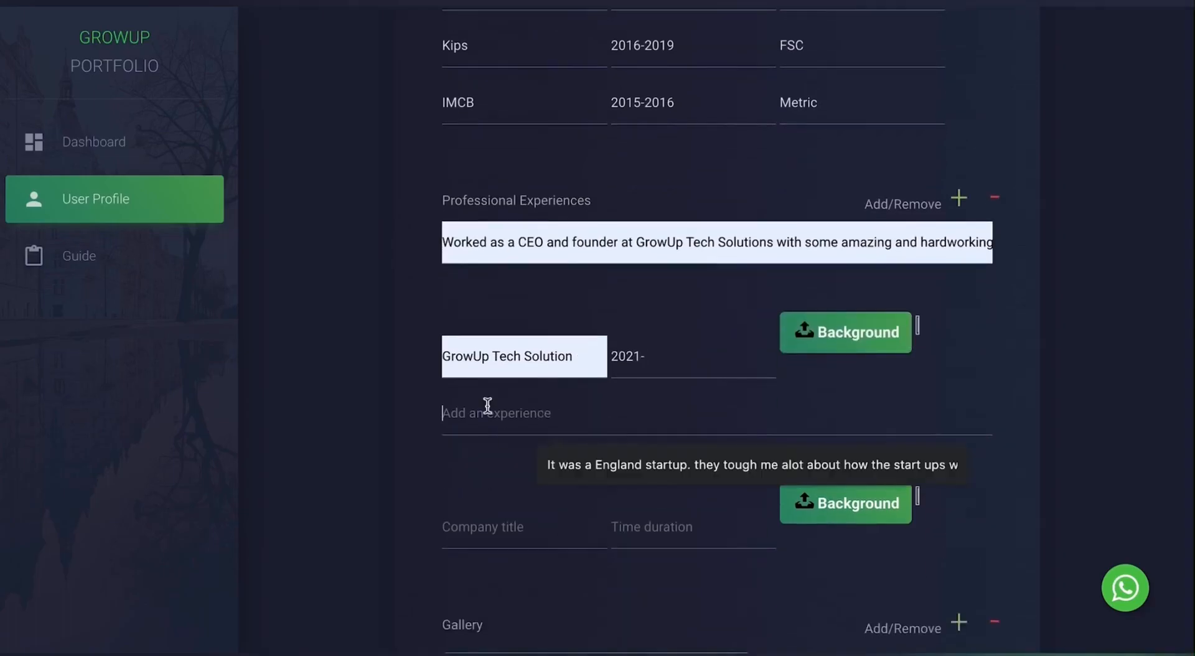
{"action": "type", "text": "Teach me alot"}
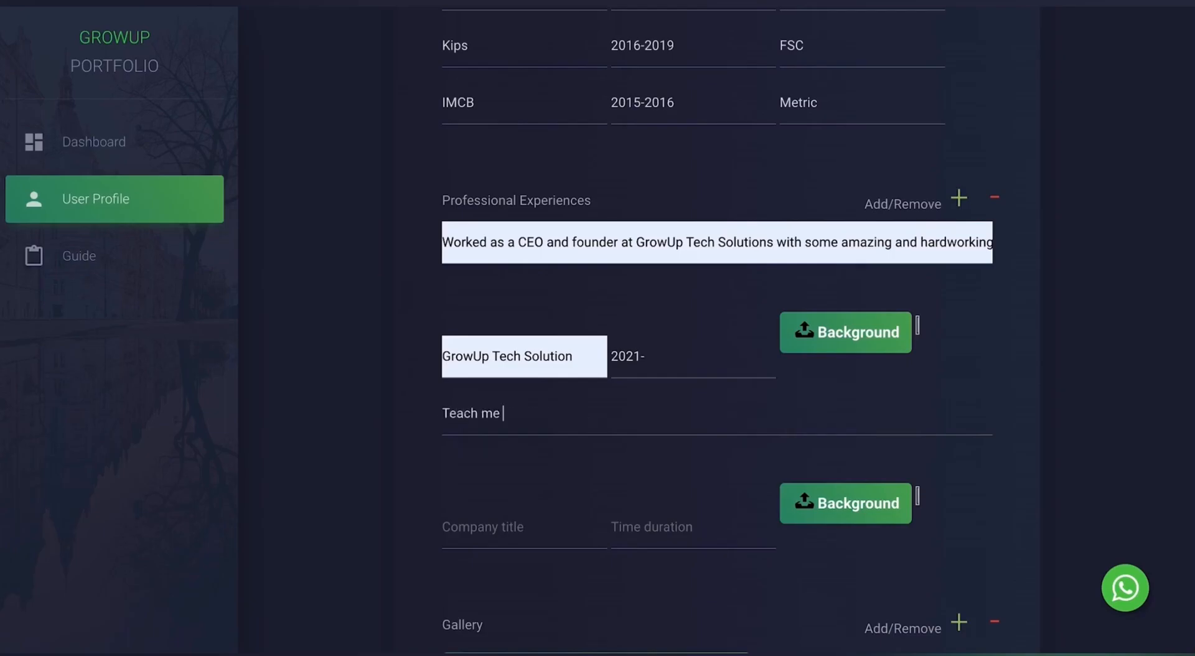
{"action": "scroll", "coordinate": [446, 410], "scroll_direction": "down", "scroll_amount": 2}
{"action": "left_click", "coordinate": [445, 410]}
{"action": "type", "text": "F"}
{"action": "key", "text": "Tab"}
{"action": "type", "text": "2020-2021"}
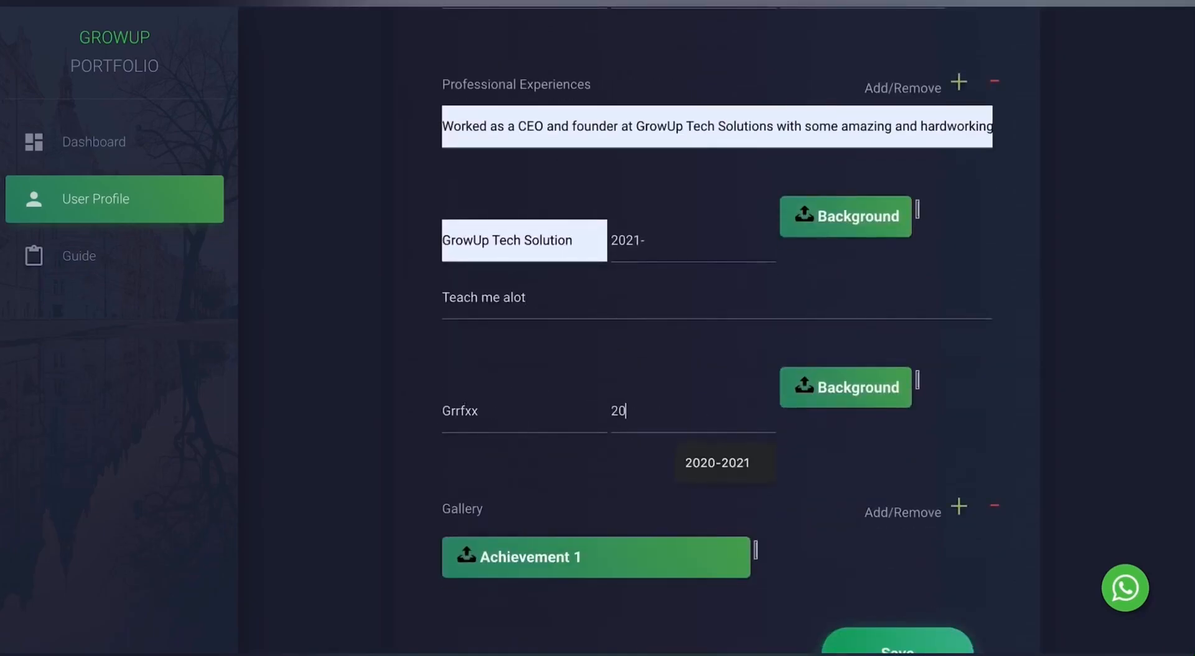
Open the Background image picker and expand the march 2021 folder
{"action": "left_click", "coordinate": [835, 225]}
{"action": "left_click", "coordinate": [329, 139]}
{"action": "left_click", "coordinate": [315, 99]}
{"action": "left_click", "coordinate": [280, 98]}
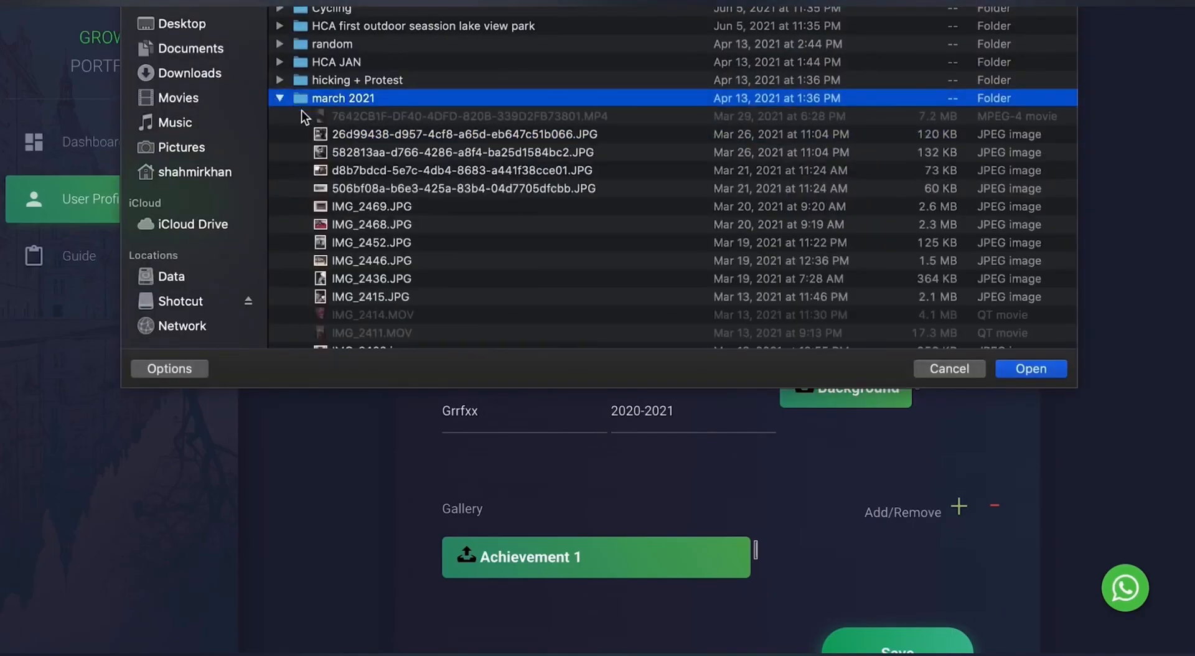